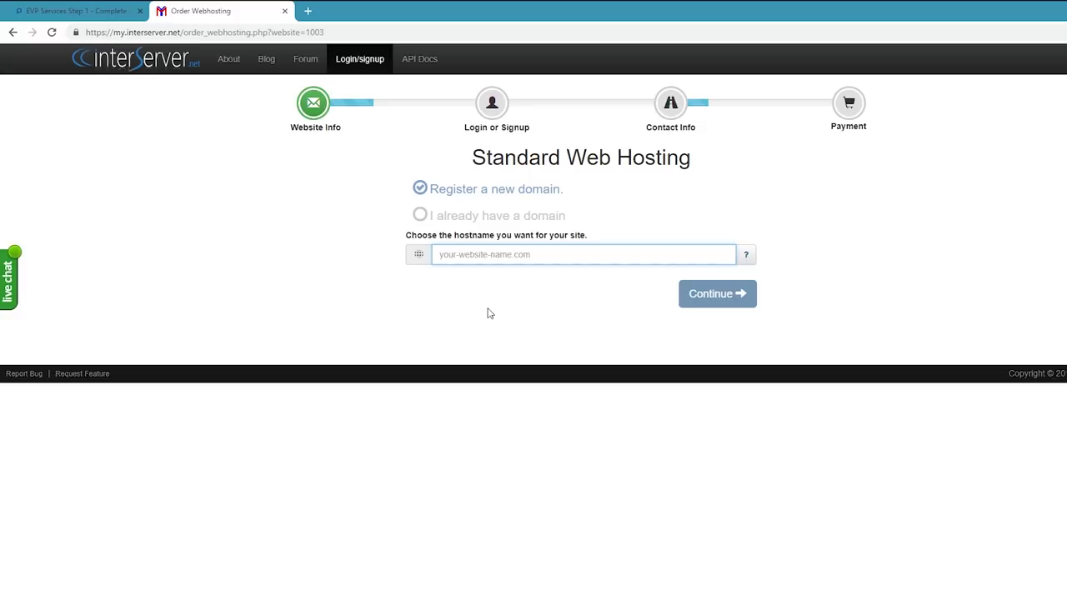
Enter hostname jamemogan.com and decline the $1.99 domain registration.
text(jamemogan.com)
click(278, 265)
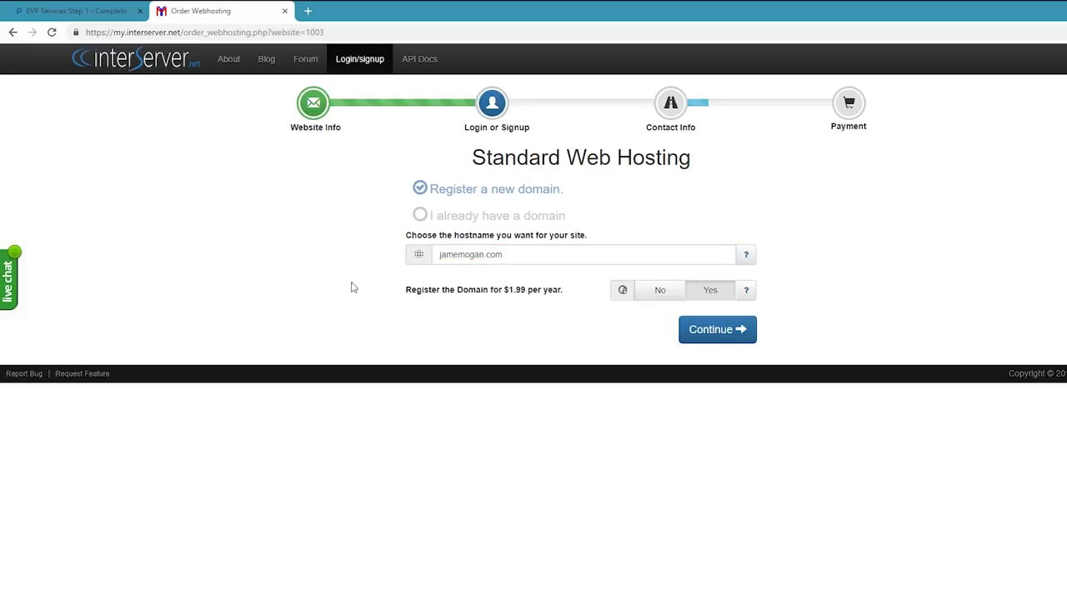
drag(400, 291, 418, 311)
click(418, 311)
click(660, 295)
drag(446, 293, 565, 293)
click(598, 305)
Restore the hostname to jamemogan.com, decline registration again, and continue to Login or Signup.
double_click(479, 259)
click(480, 264)
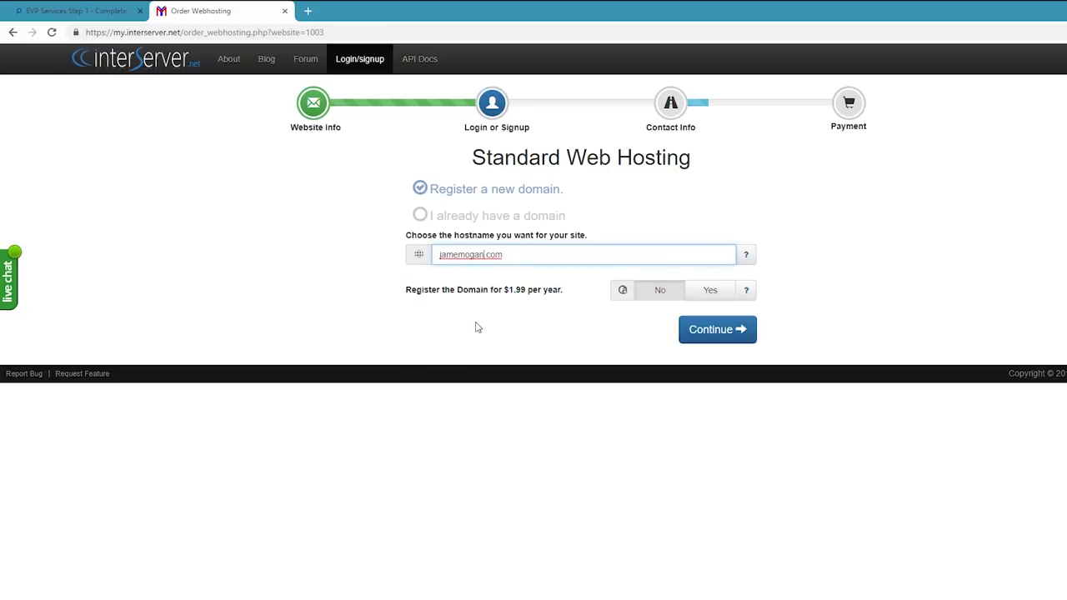
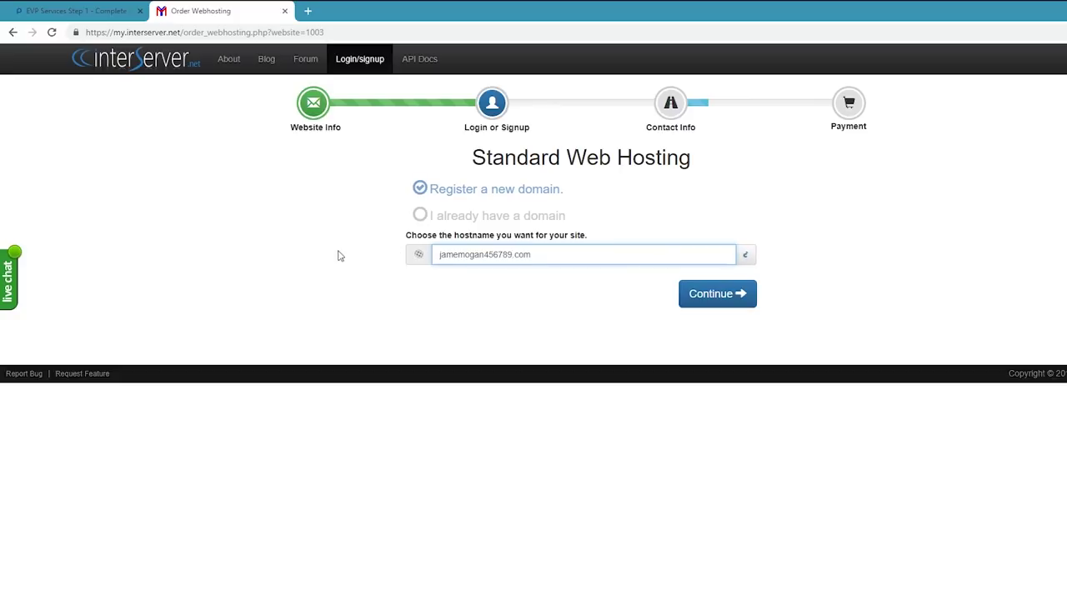
click(281, 218)
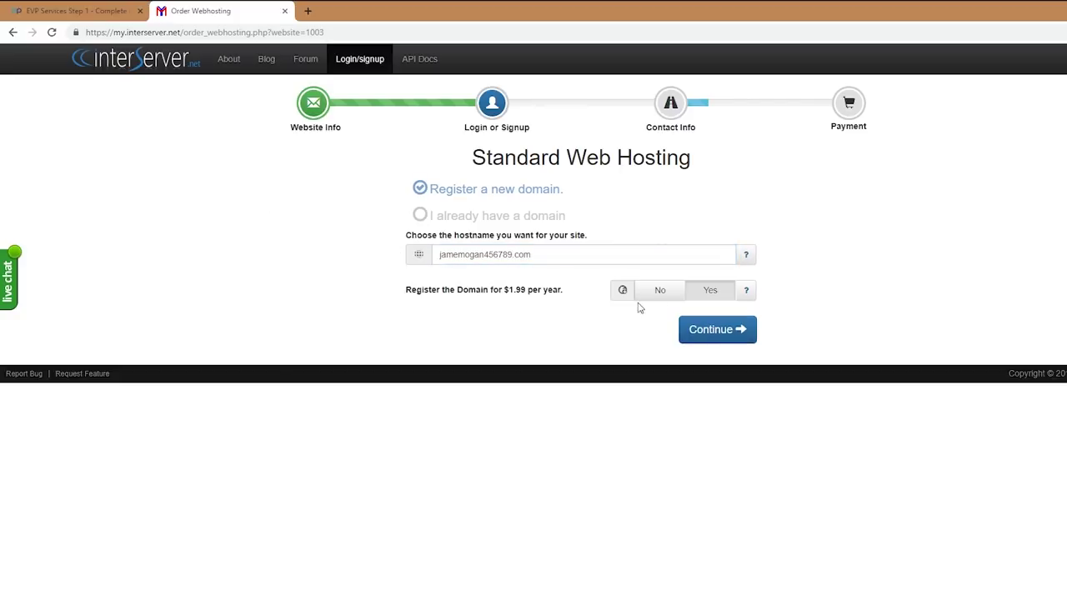
drag(513, 254, 484, 254)
key(BackSpace)
click(270, 237)
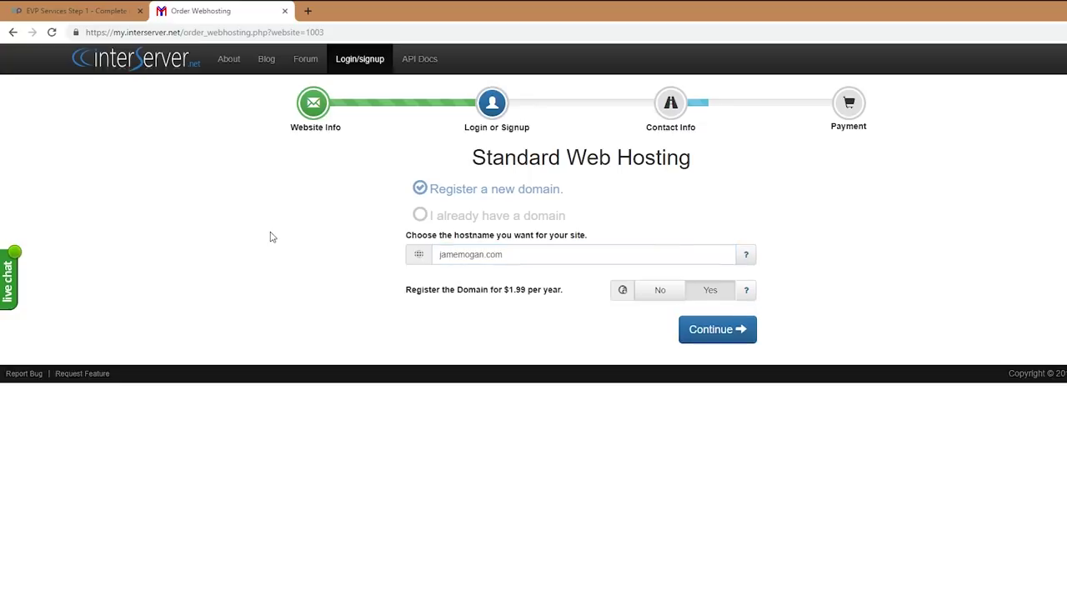
click(658, 294)
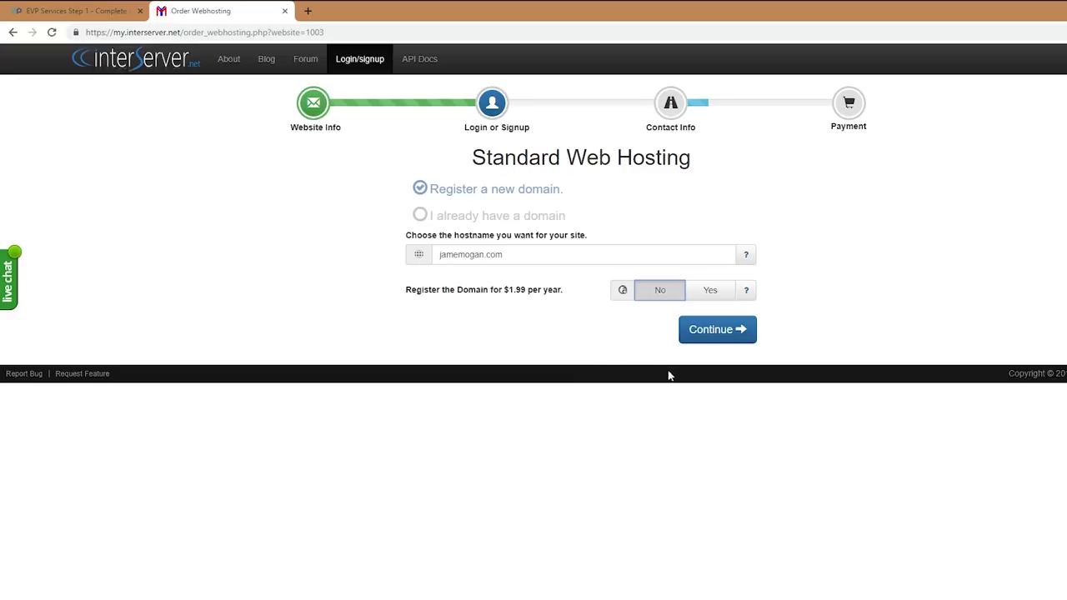
click(705, 337)
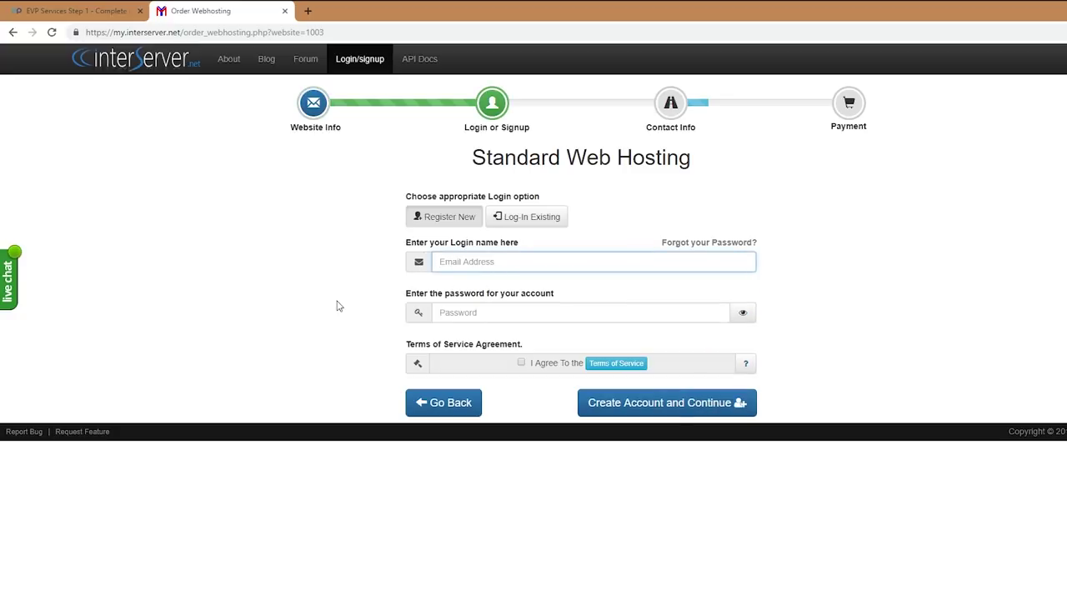
Fill in the account e-mail address and type the account password.
key(ctrl+v)
key(Tab)
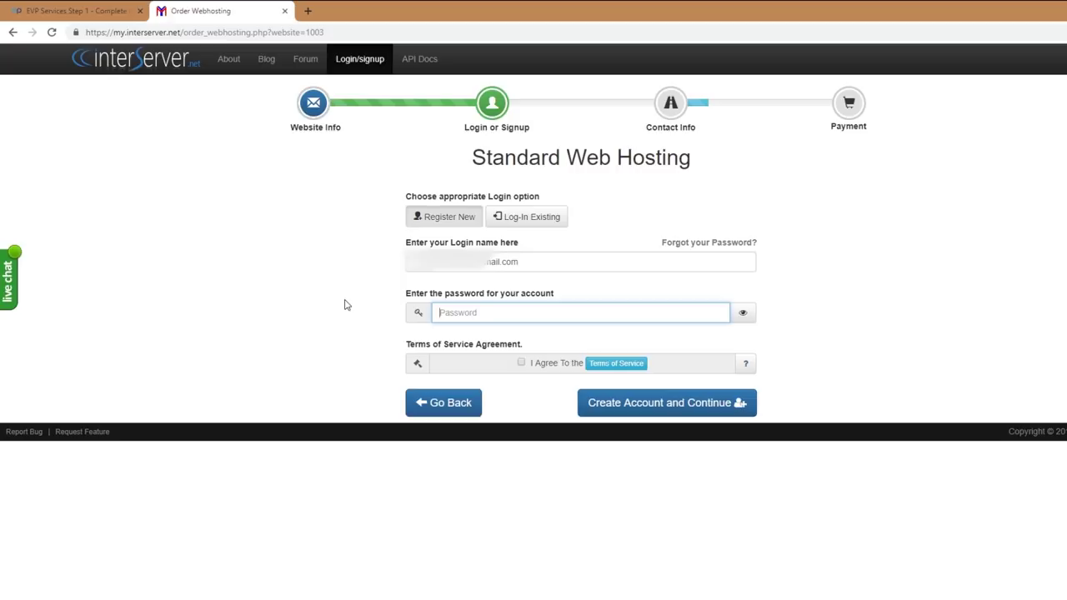
click(742, 315)
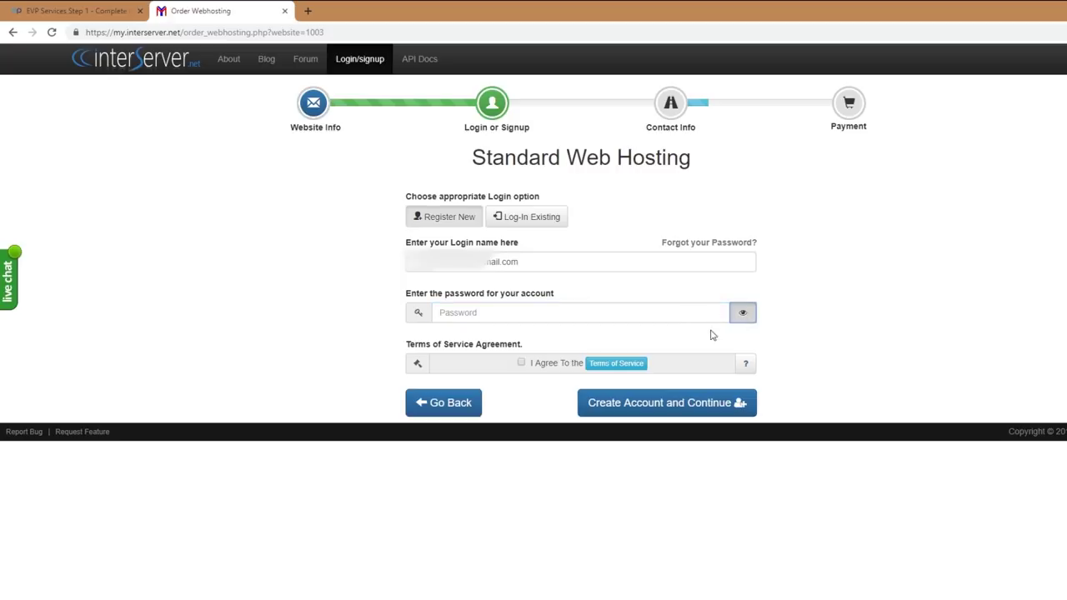
click(595, 315)
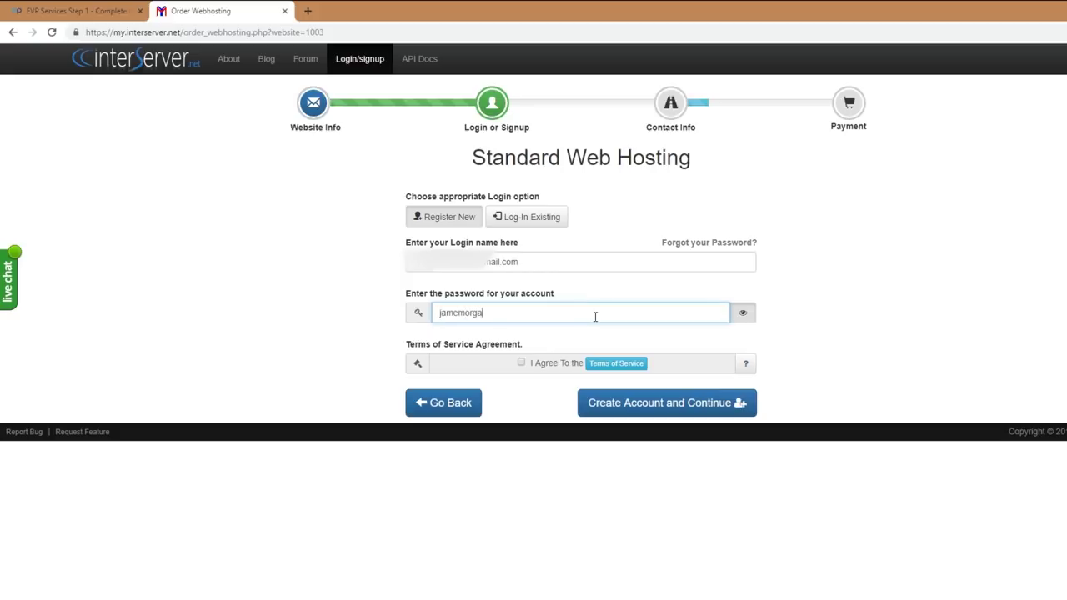
click(296, 293)
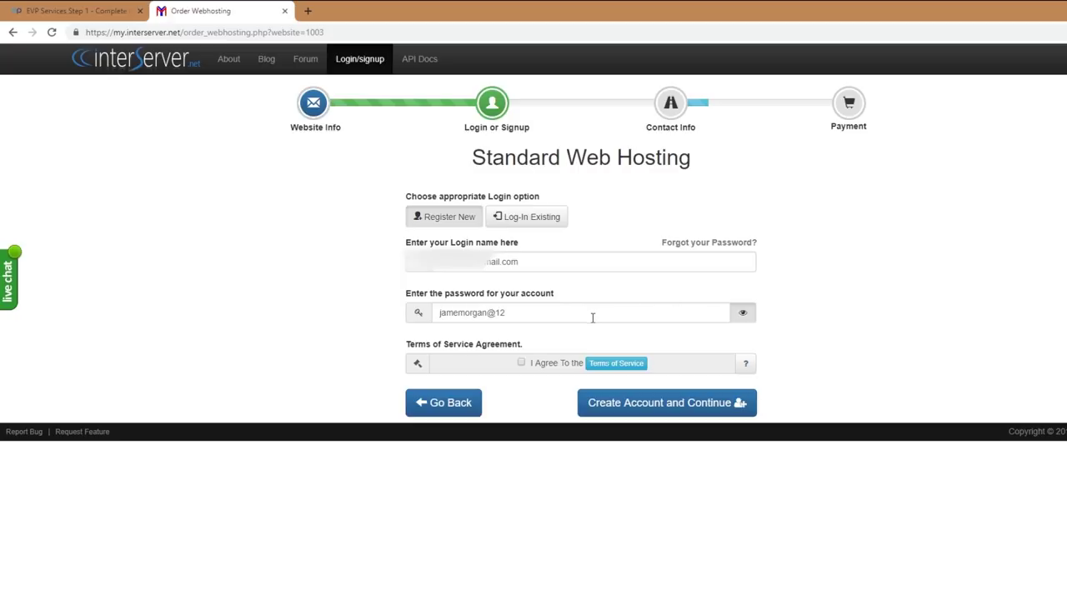
Double-check the shown password, then create the new account and continue.
click(736, 315)
click(736, 315)
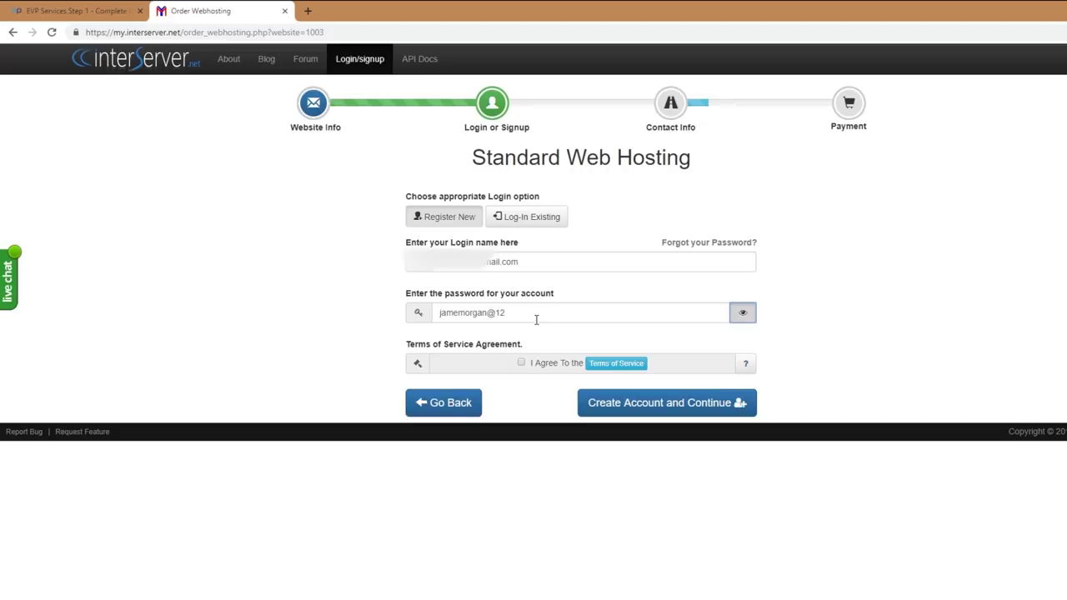
click(740, 315)
click(740, 315)
double_click(483, 311)
click(297, 305)
click(640, 410)
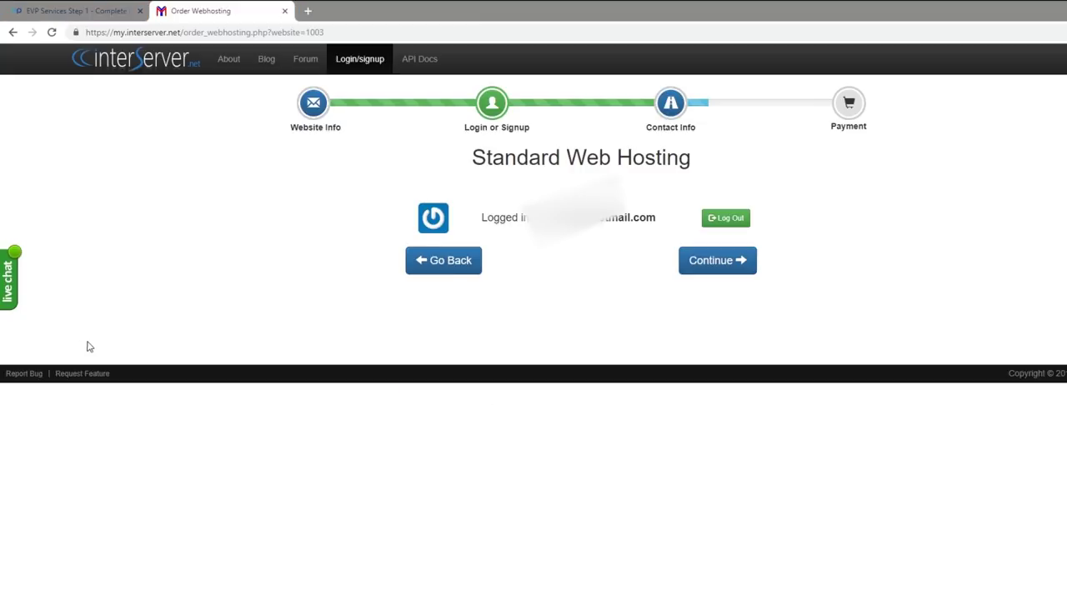
Enter the contact's first and last name, street address, country and zip, then submit for payment.
click(715, 265)
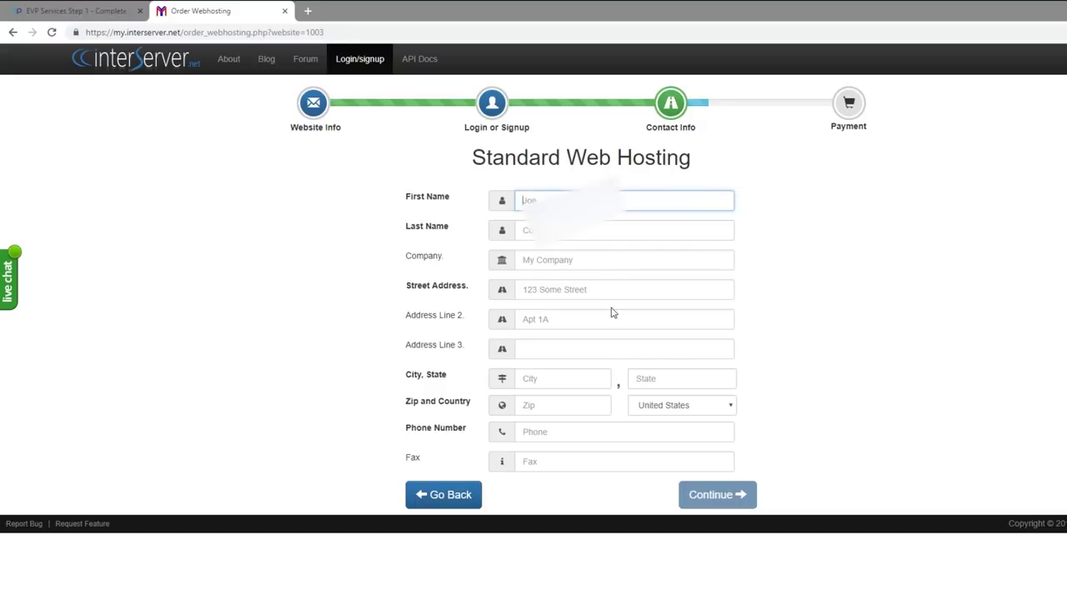
key(Tab)
key(Tab)
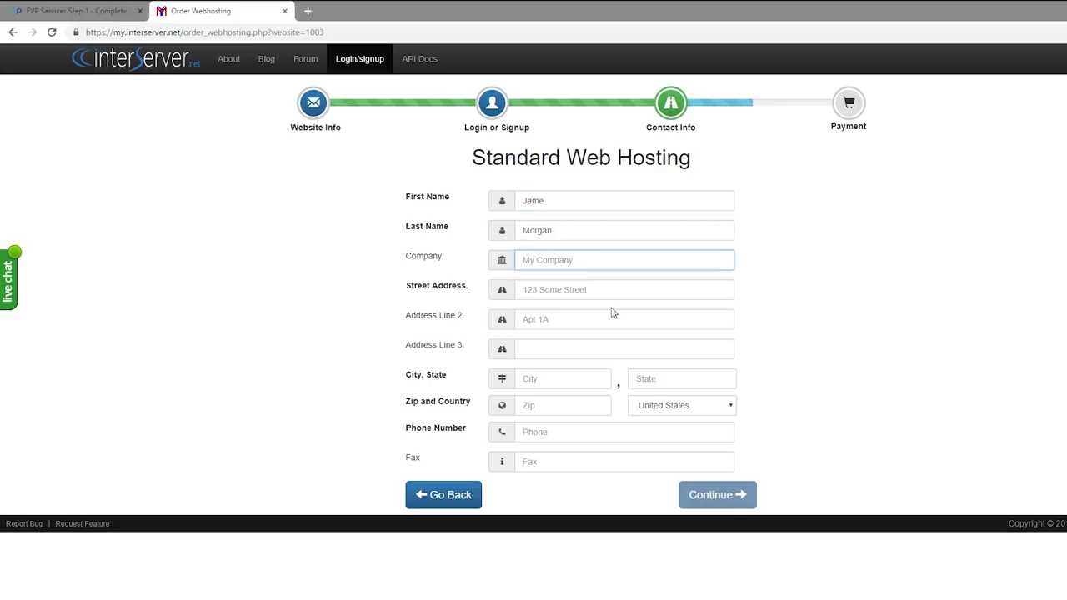
key(Tab)
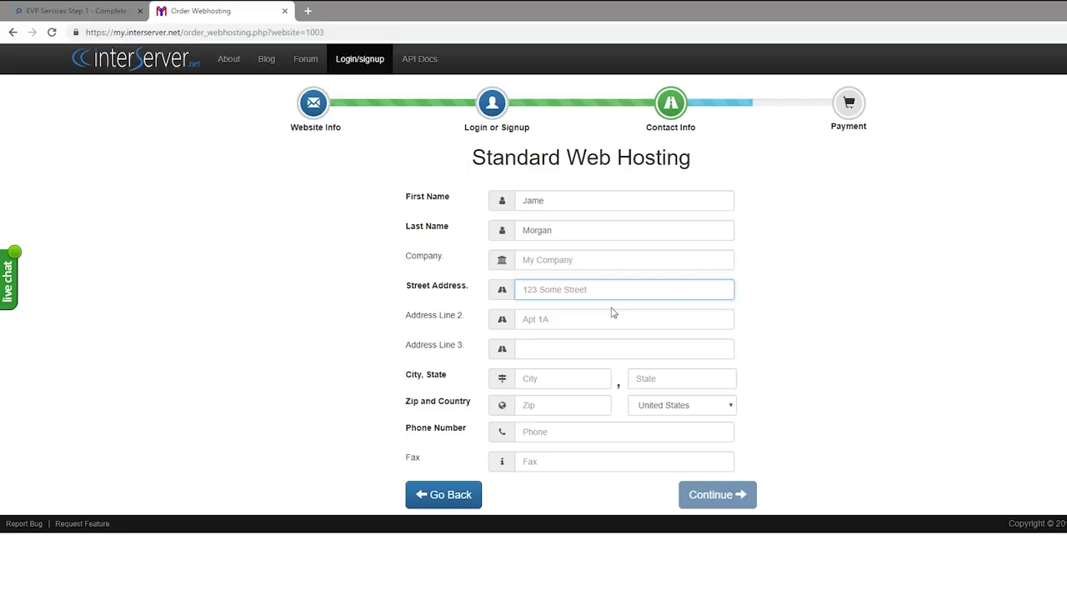
text(25/43)
click(541, 376)
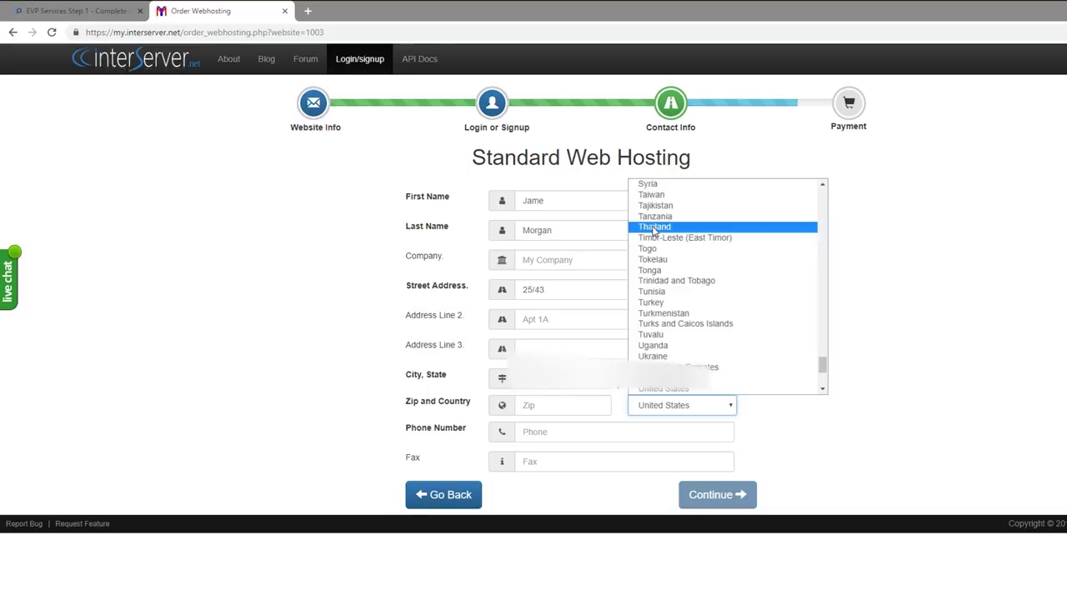
click(667, 228)
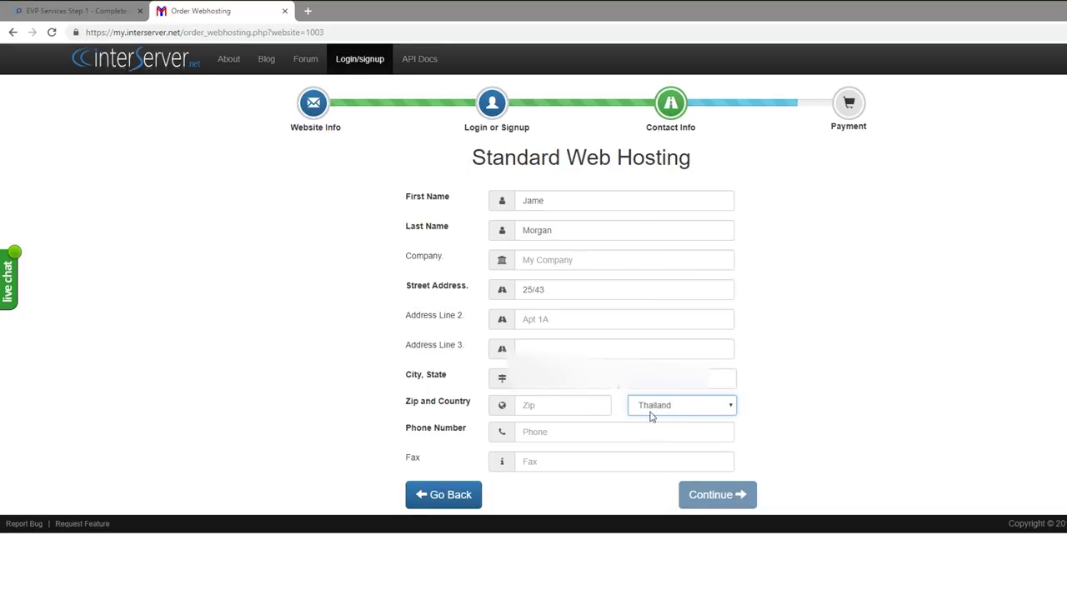
click(530, 407)
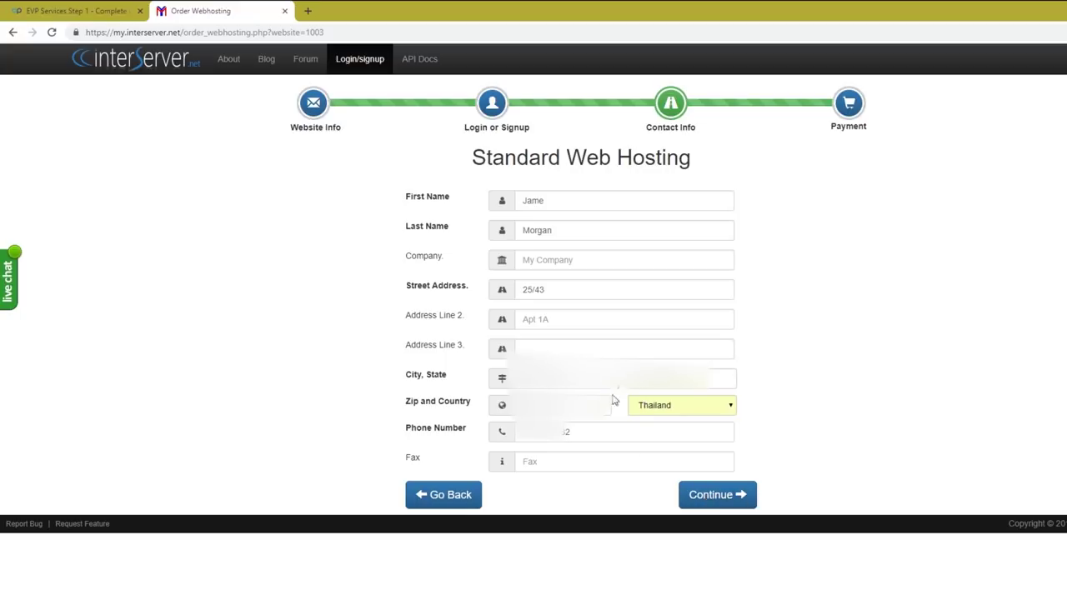
click(715, 496)
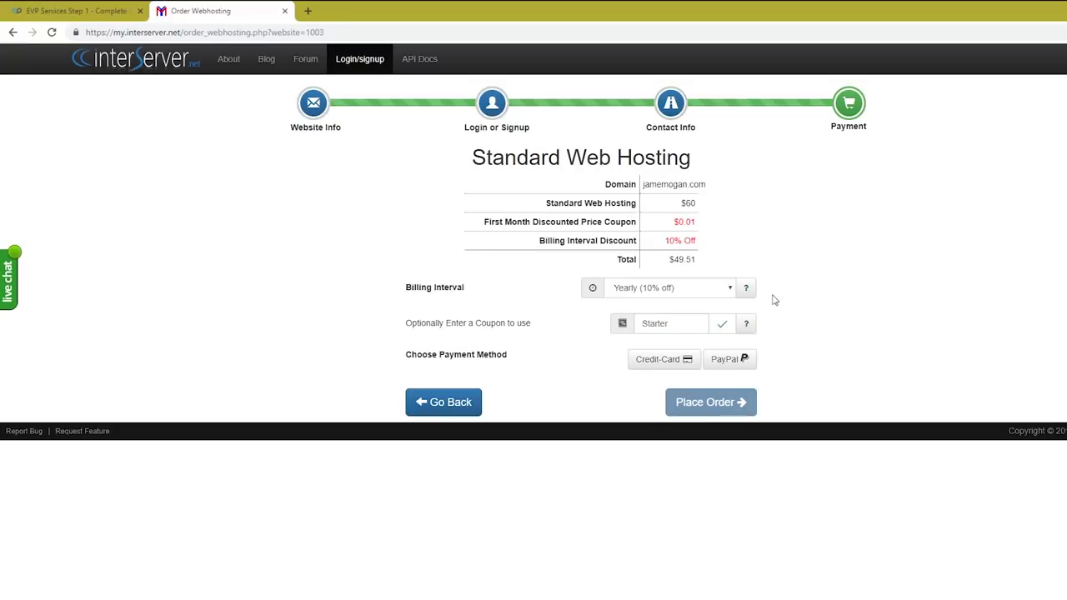
Switch billing from yearly $49.51 to Monthly for a $0.01 total, and pick credit card payment.
drag(665, 260, 701, 265)
click(733, 250)
click(663, 288)
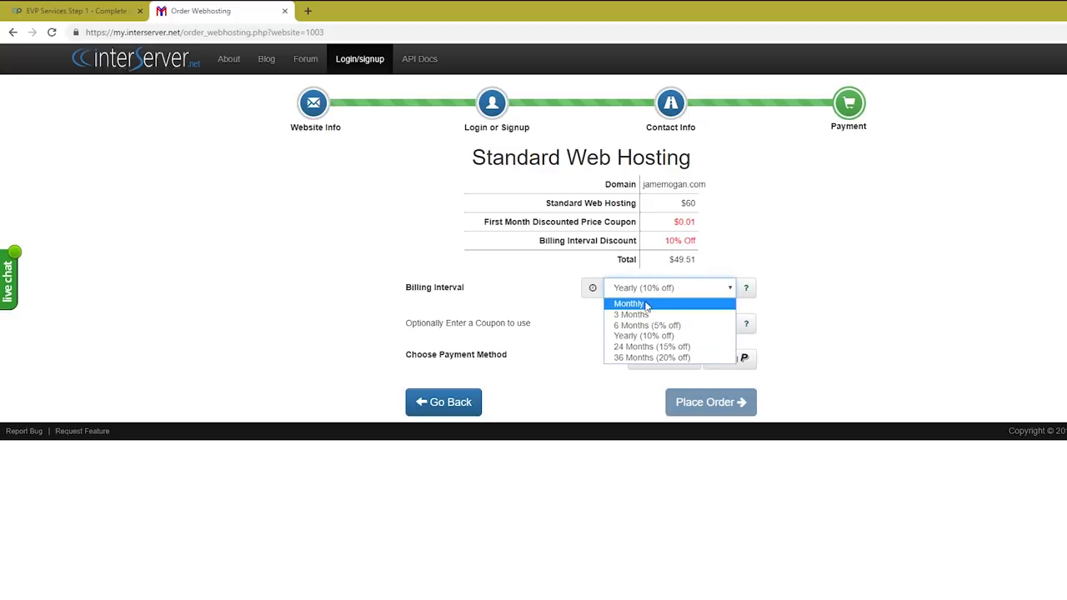
click(635, 306)
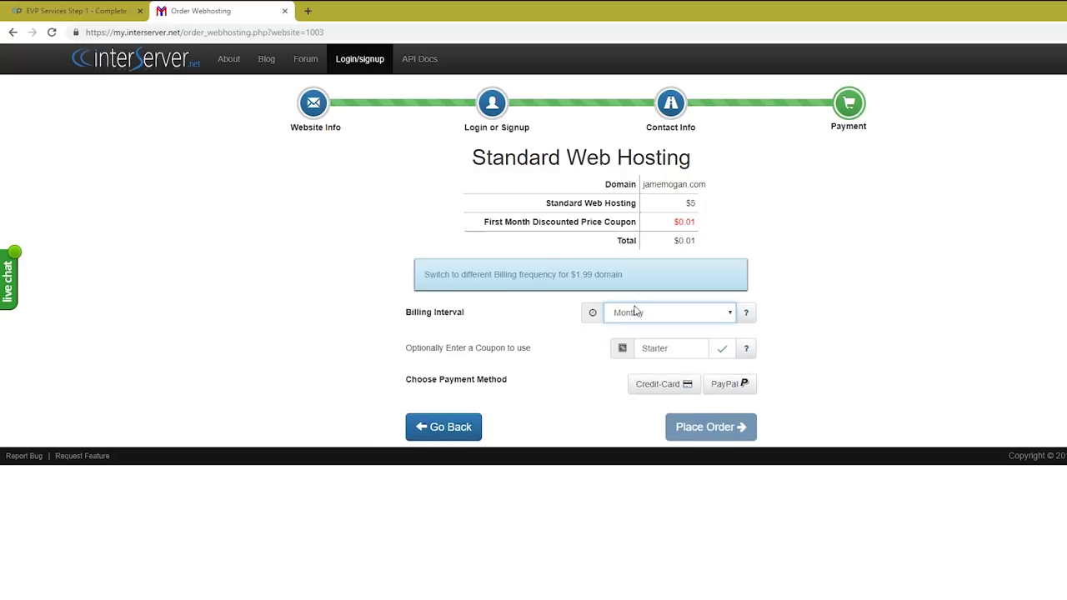
drag(672, 241, 701, 245)
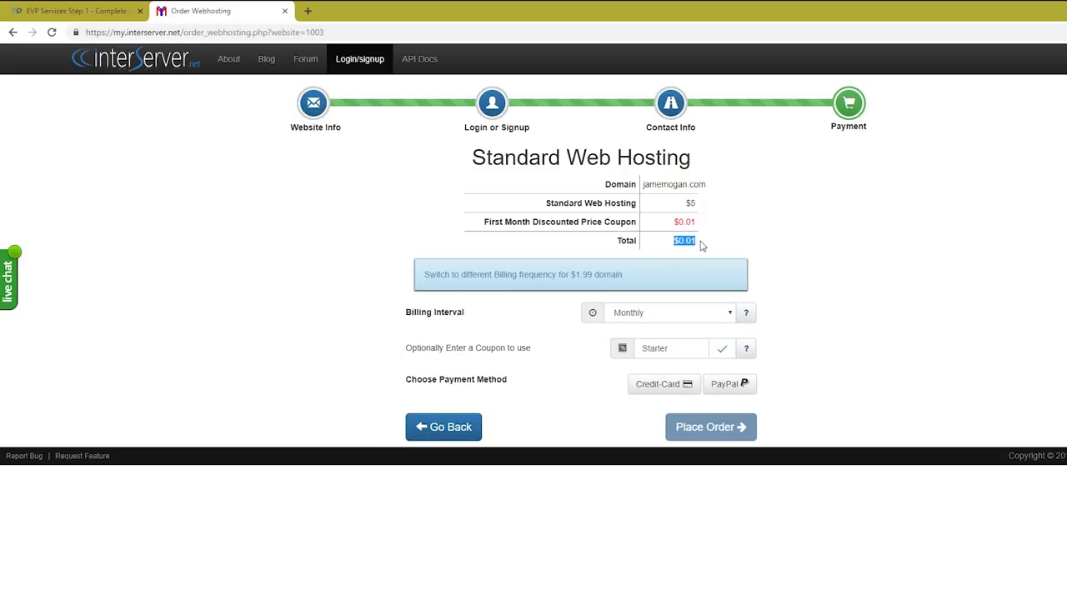
click(701, 245)
drag(701, 245, 675, 241)
click(680, 241)
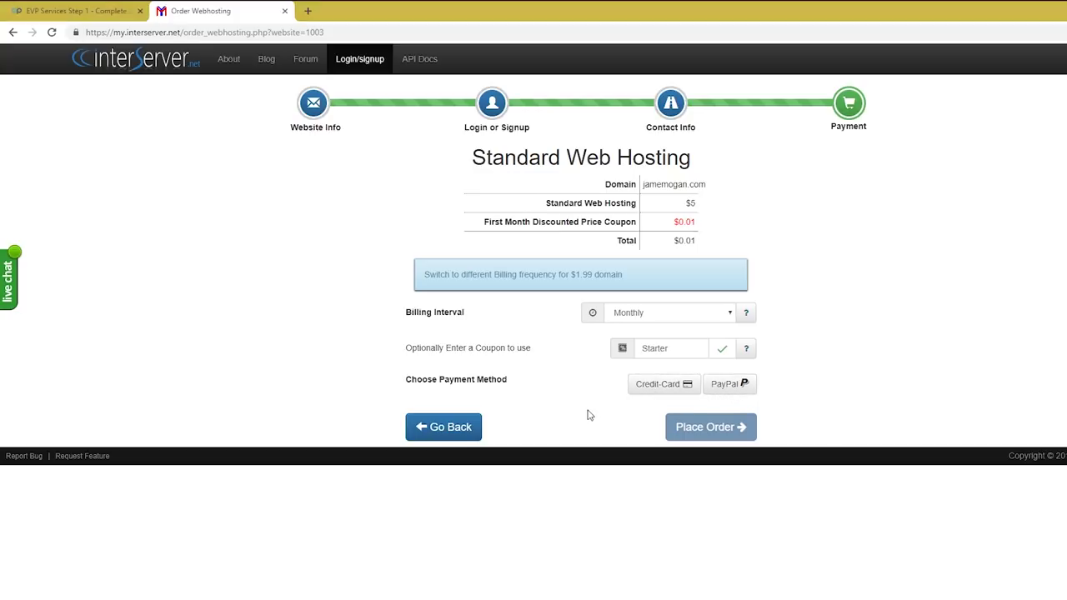
click(655, 392)
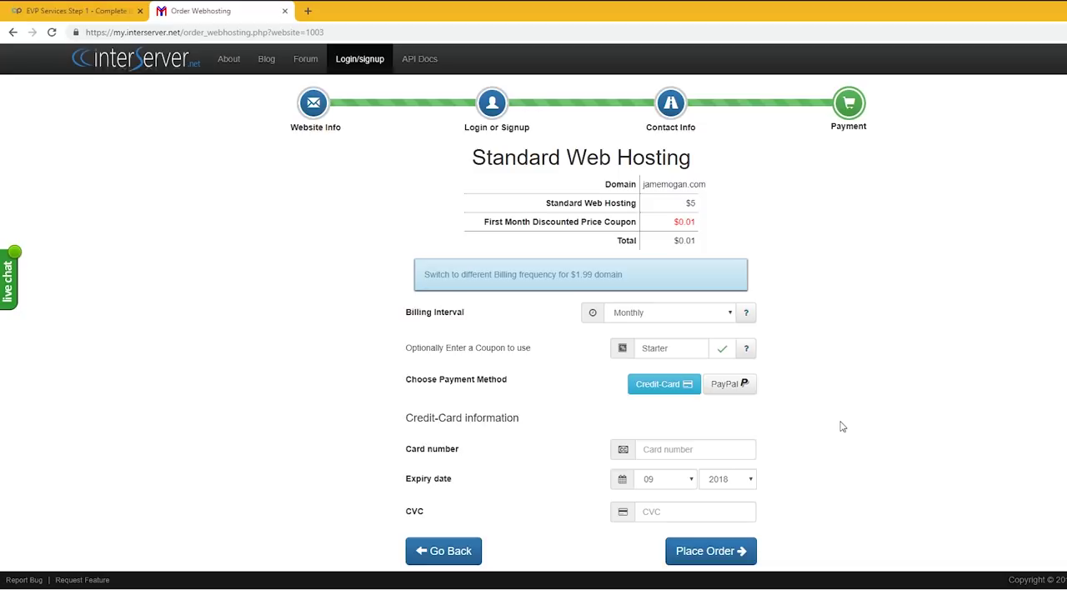
Reselect Credit-Card payment for the $0.01 order and start entering the card number.
click(663, 384)
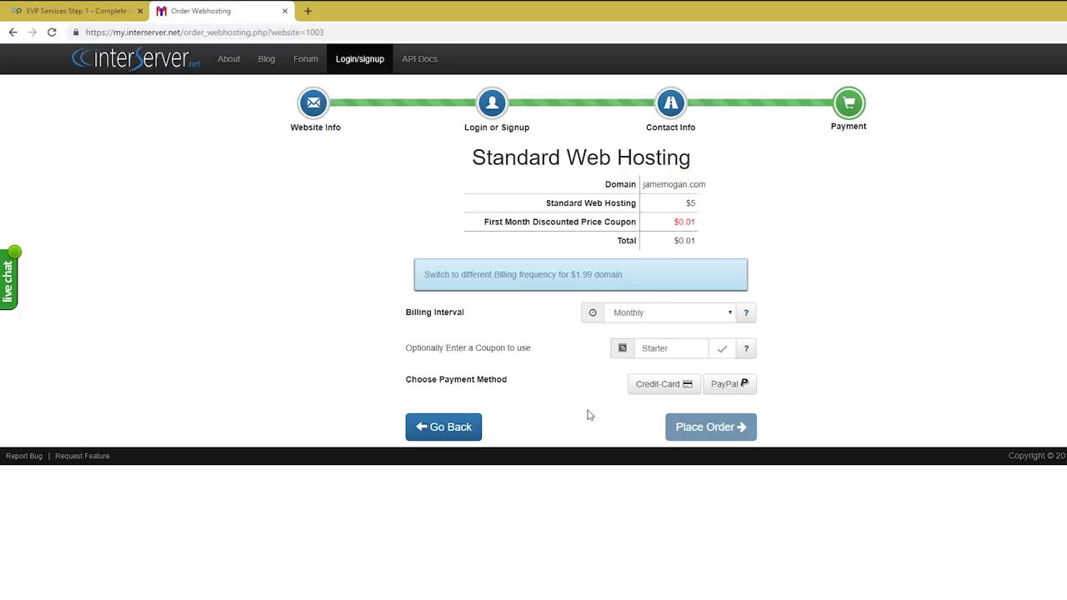
click(655, 392)
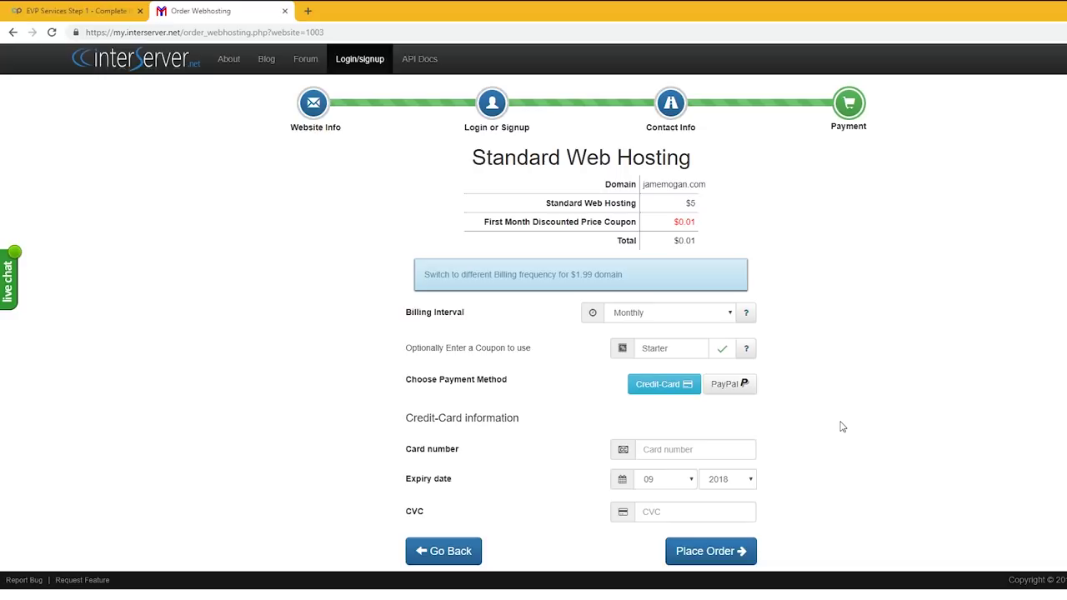
click(671, 451)
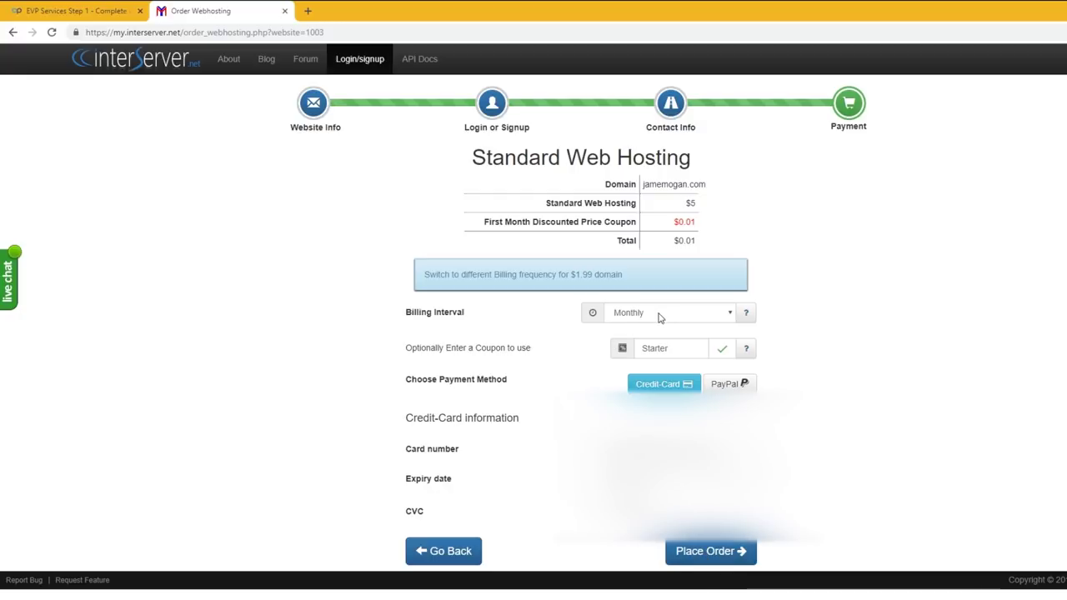
drag(669, 241, 715, 245)
click(736, 246)
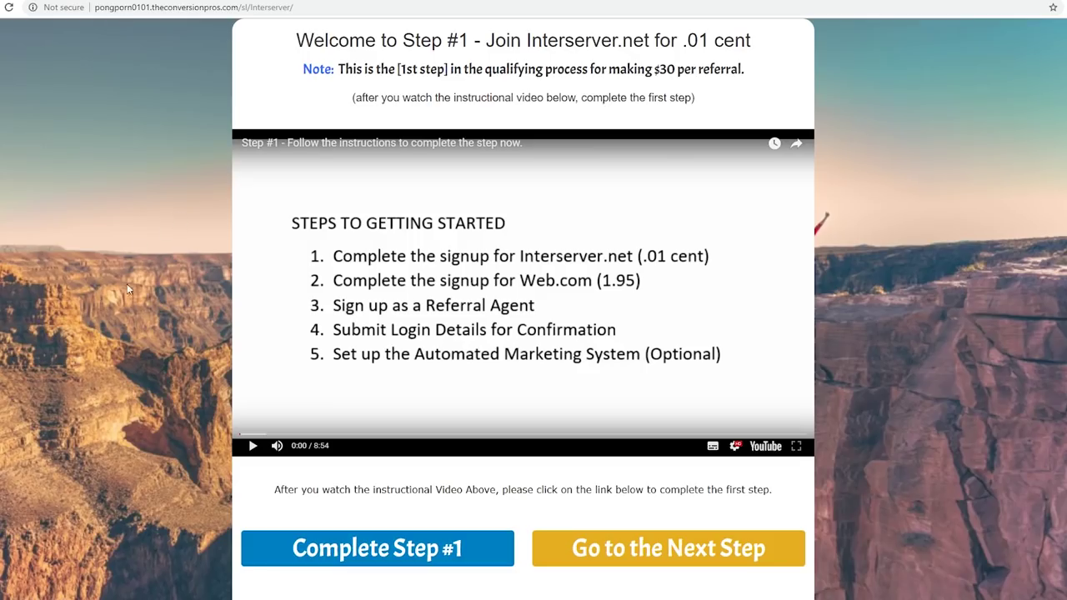
Advance from Step #1 to the Step #2 'Join Web.com ($1.95)' signup.
click(649, 555)
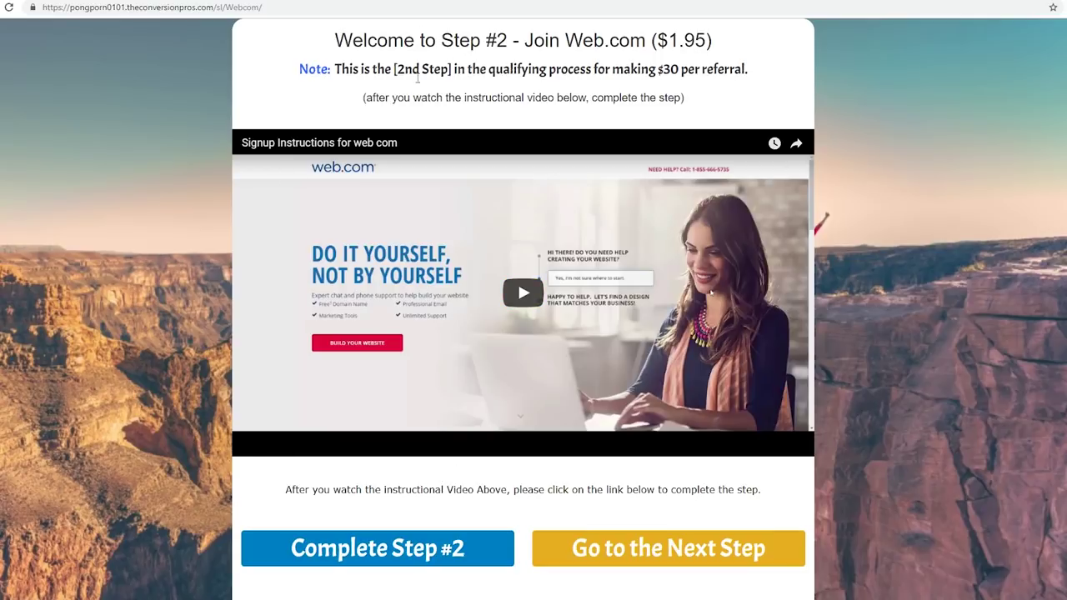
click(383, 550)
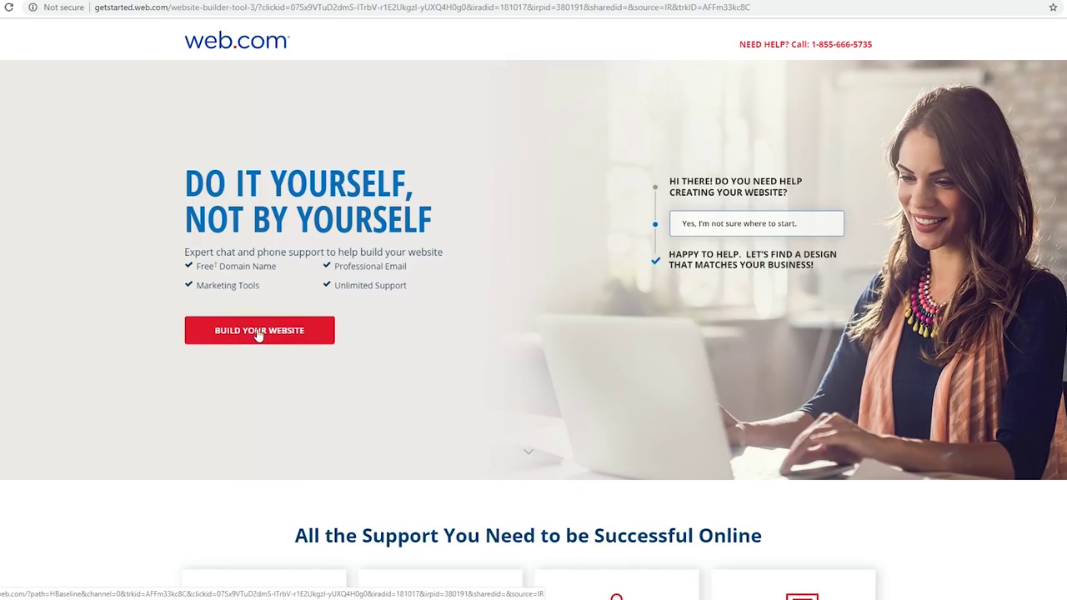
Search for the free domain jamemorgan125a and find that it is taken.
click(258, 332)
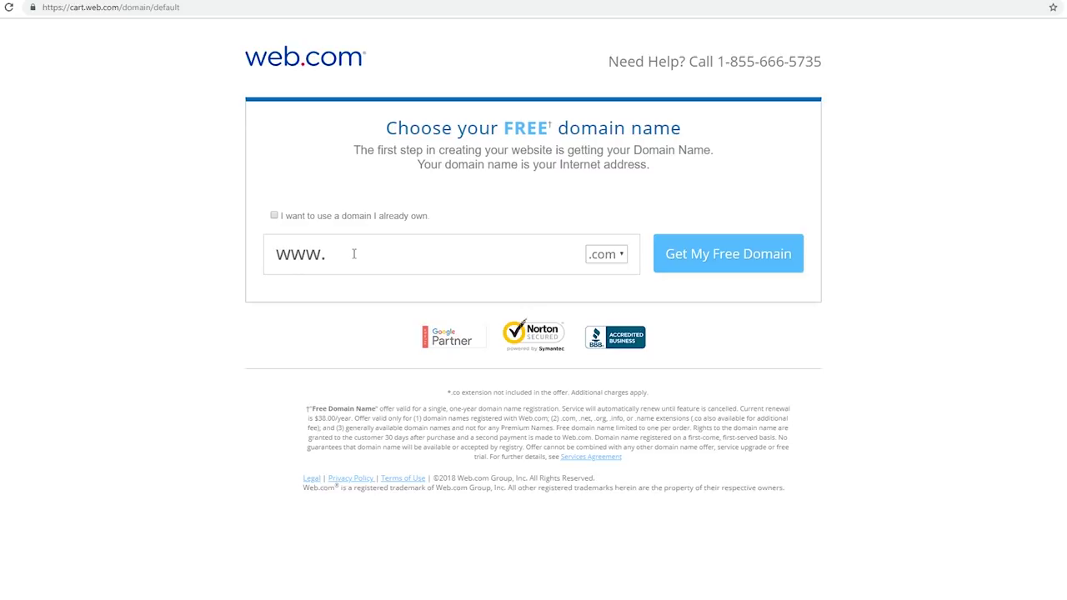
text(jamemorgan125a)
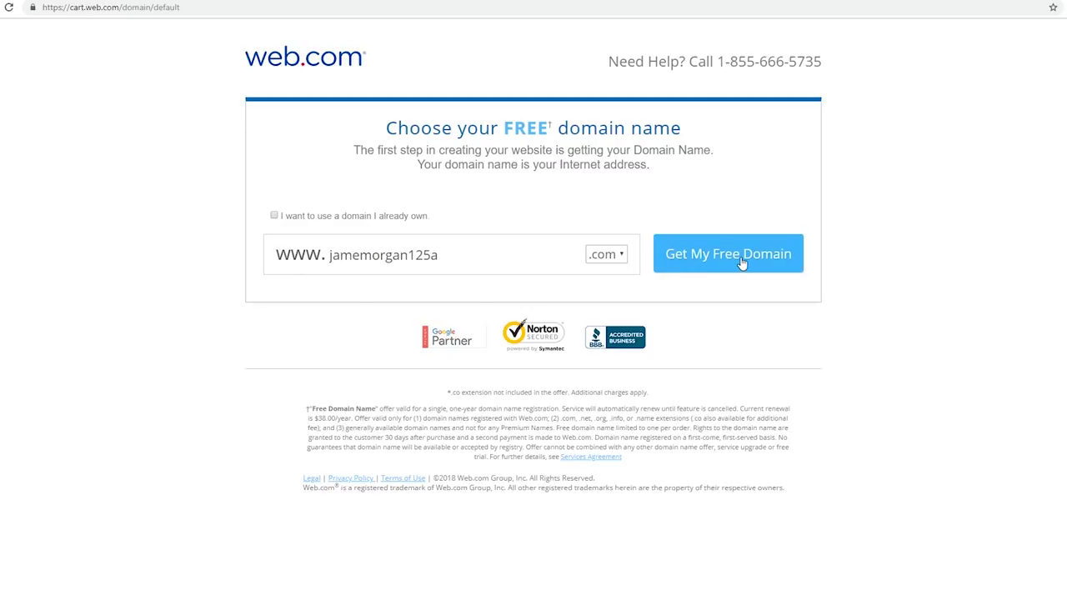
click(740, 262)
drag(406, 131, 691, 130)
click(693, 131)
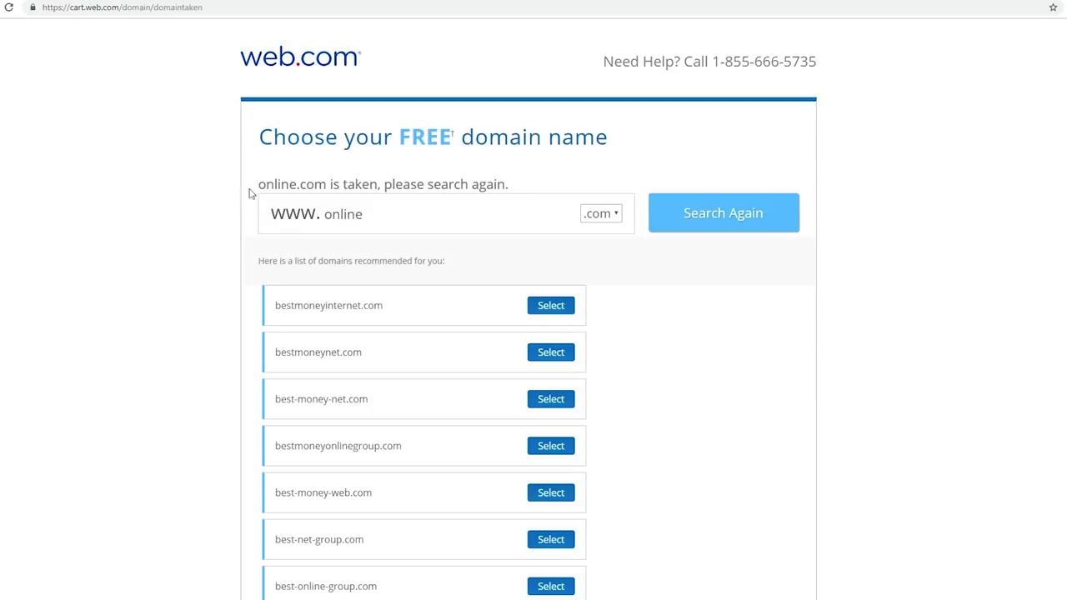
drag(255, 185, 420, 185)
click(420, 184)
Search again with a suggested domain name, confirm it's available, and choose Website Builder.
double_click(372, 214)
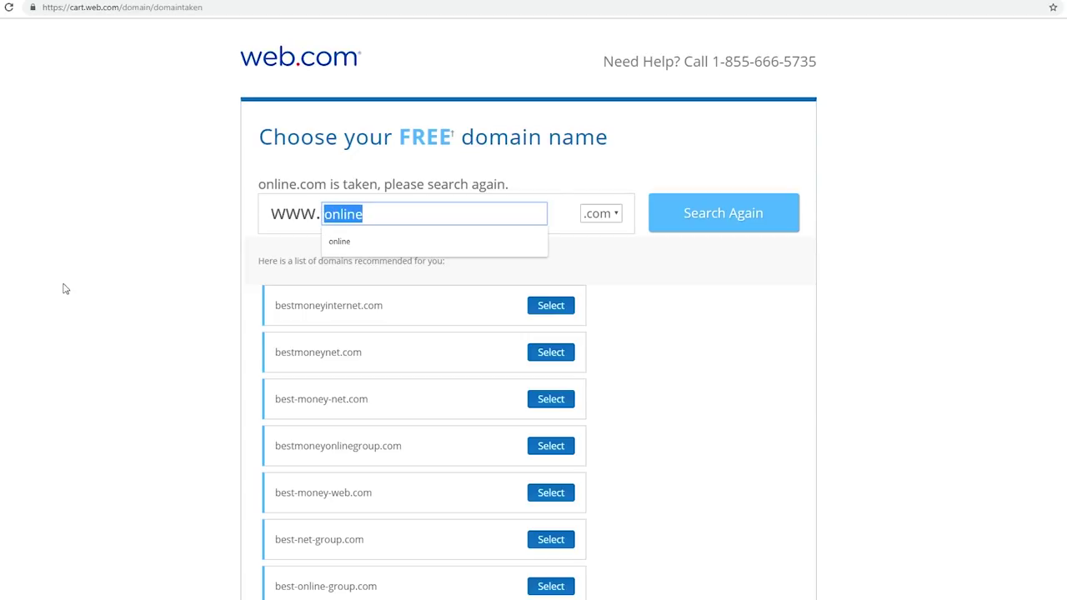
text(jame)
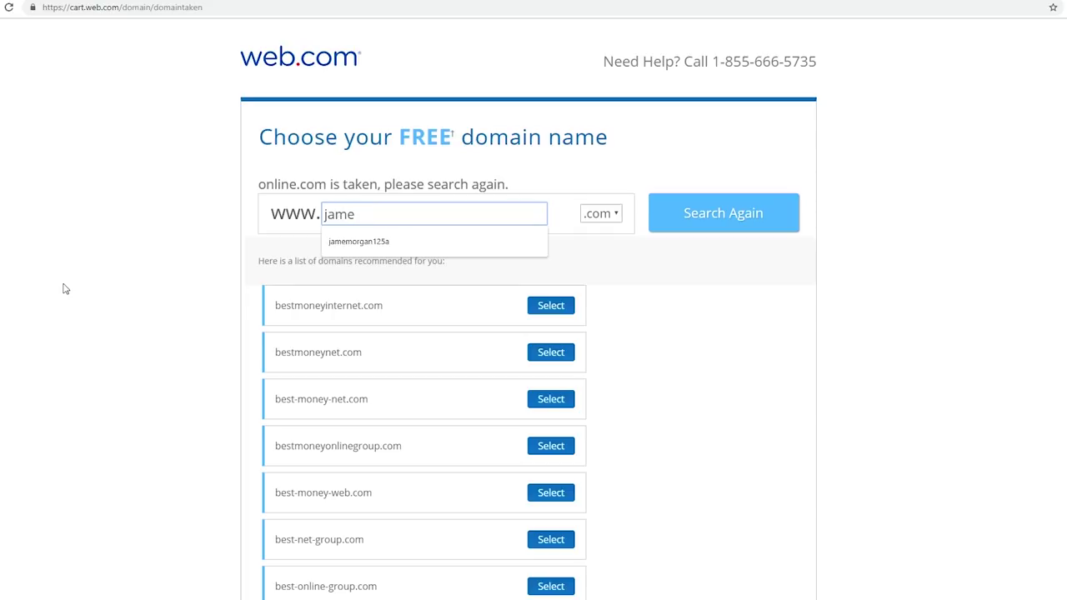
key(Down)
key(Return)
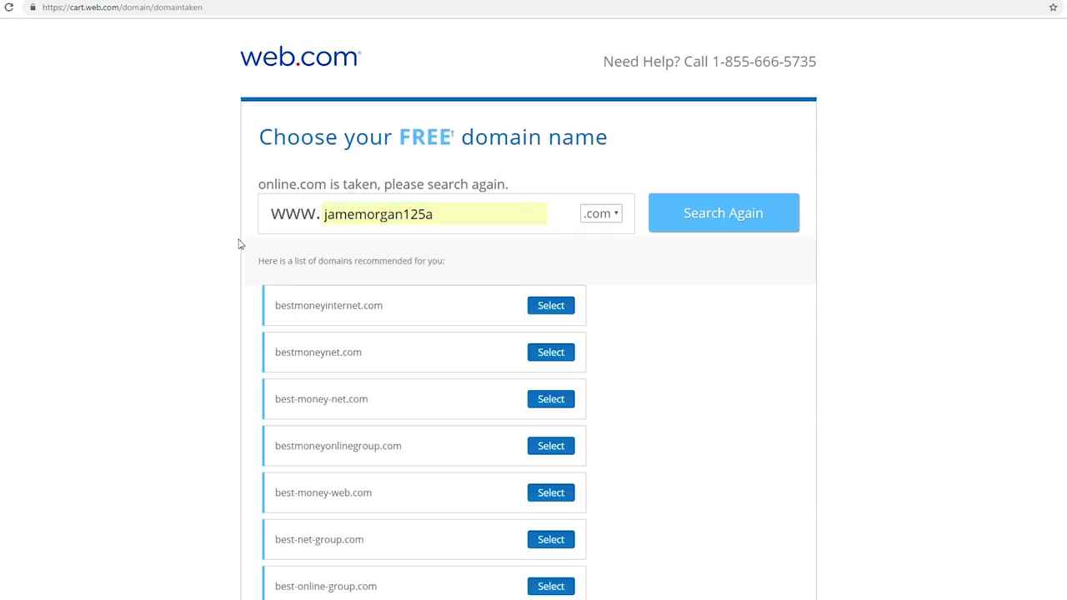
click(706, 221)
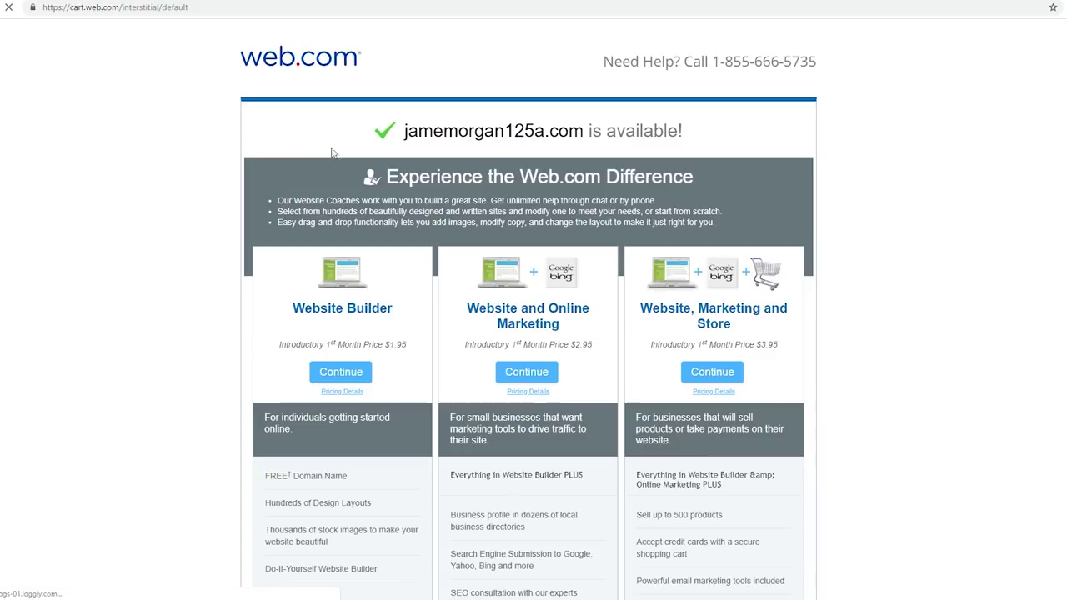
drag(400, 132, 604, 133)
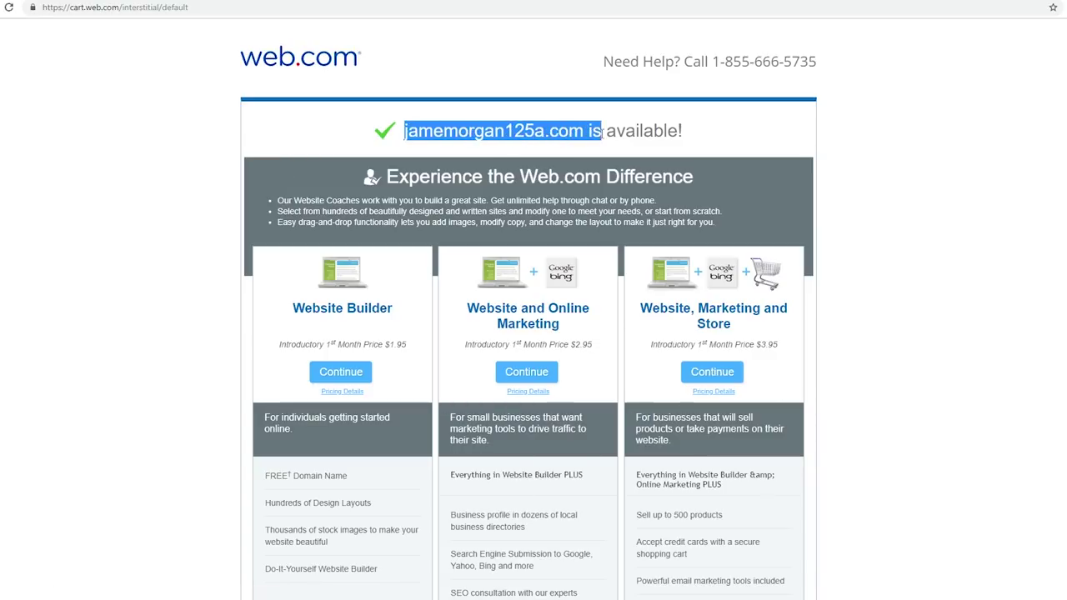
click(572, 147)
drag(607, 132, 698, 136)
click(702, 136)
click(397, 183)
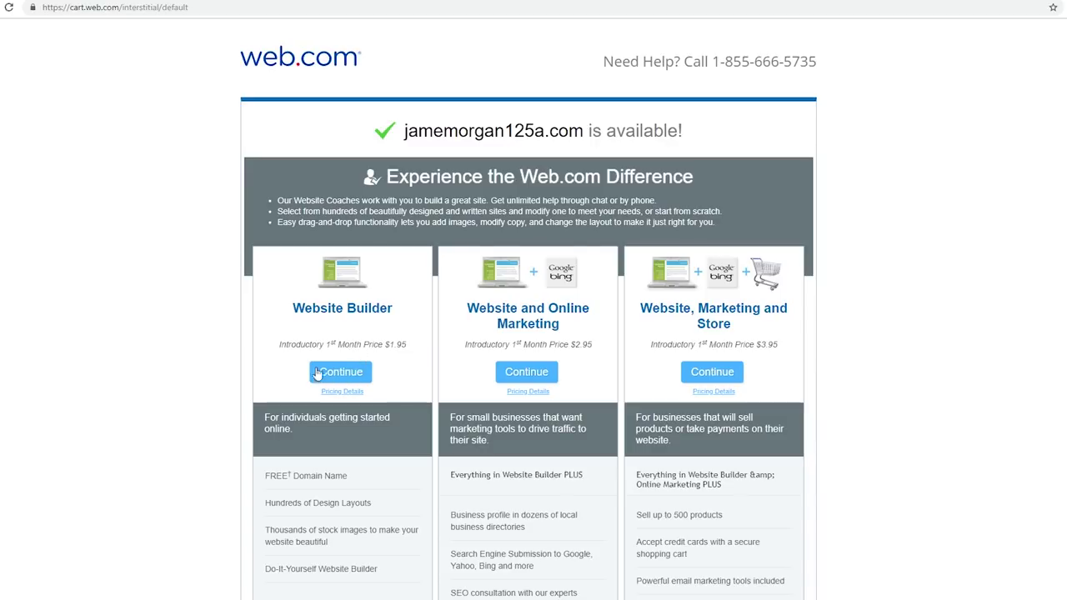
click(341, 372)
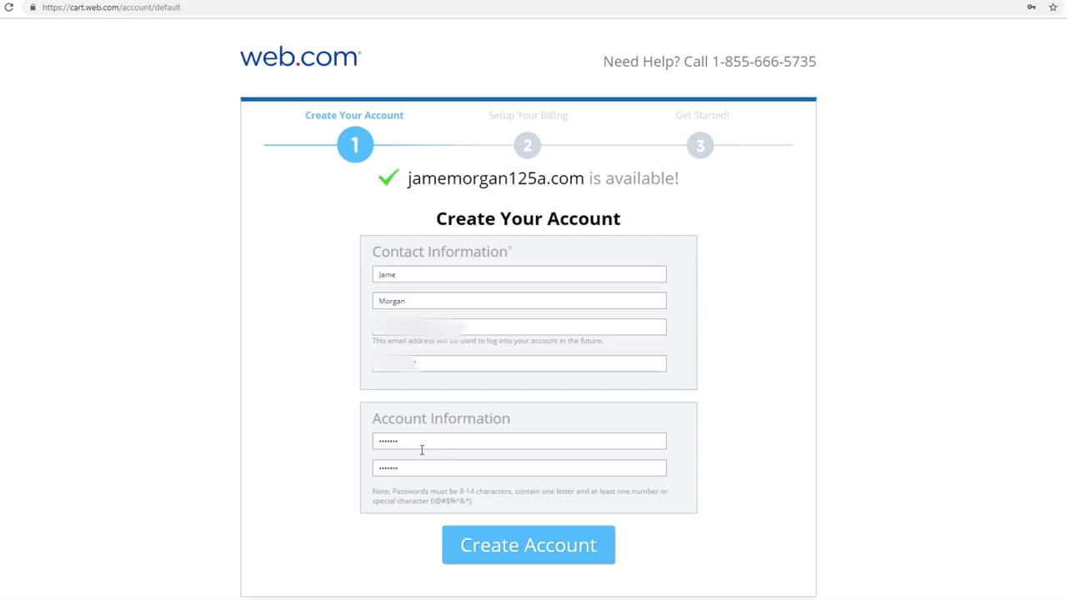
Fix the password to satisfy the rules, confirm it, and create the web.com account.
click(541, 553)
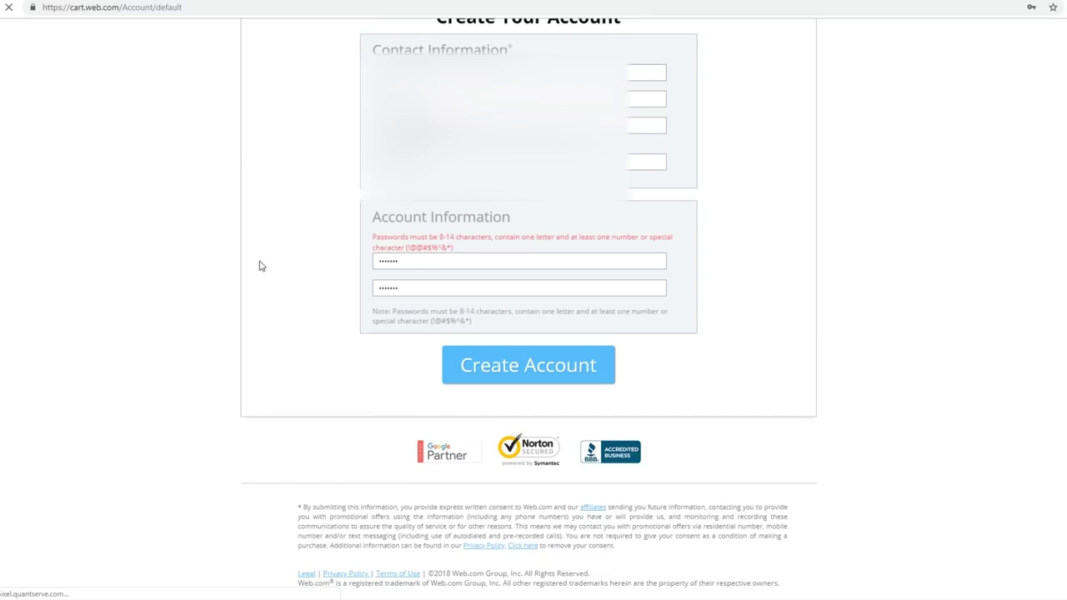
drag(378, 242, 459, 247)
click(477, 248)
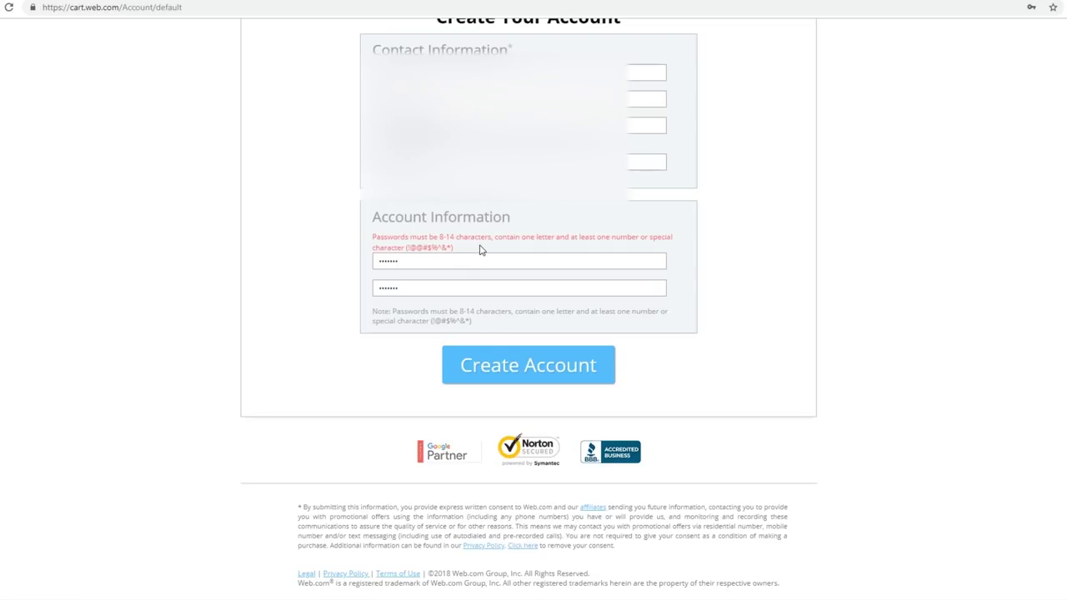
click(410, 264)
key(Tab)
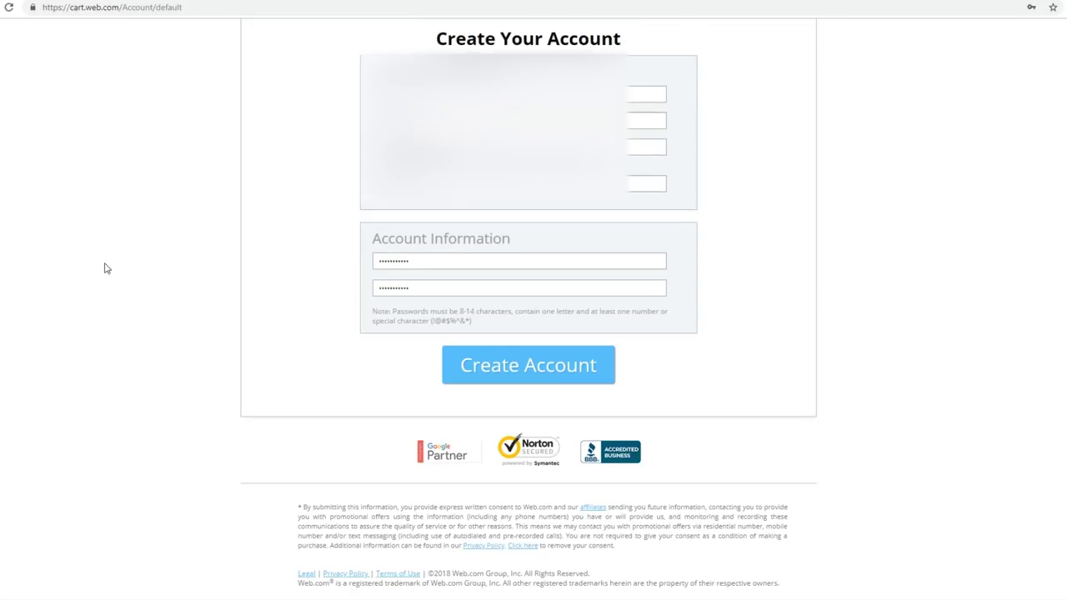
scroll(388, 350, up, 2)
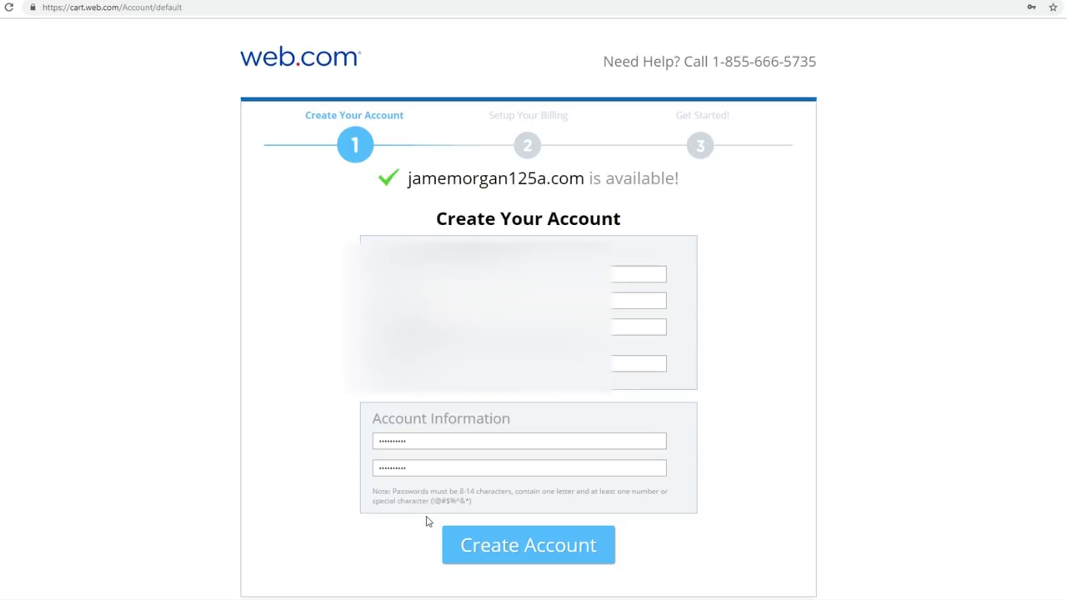
click(503, 550)
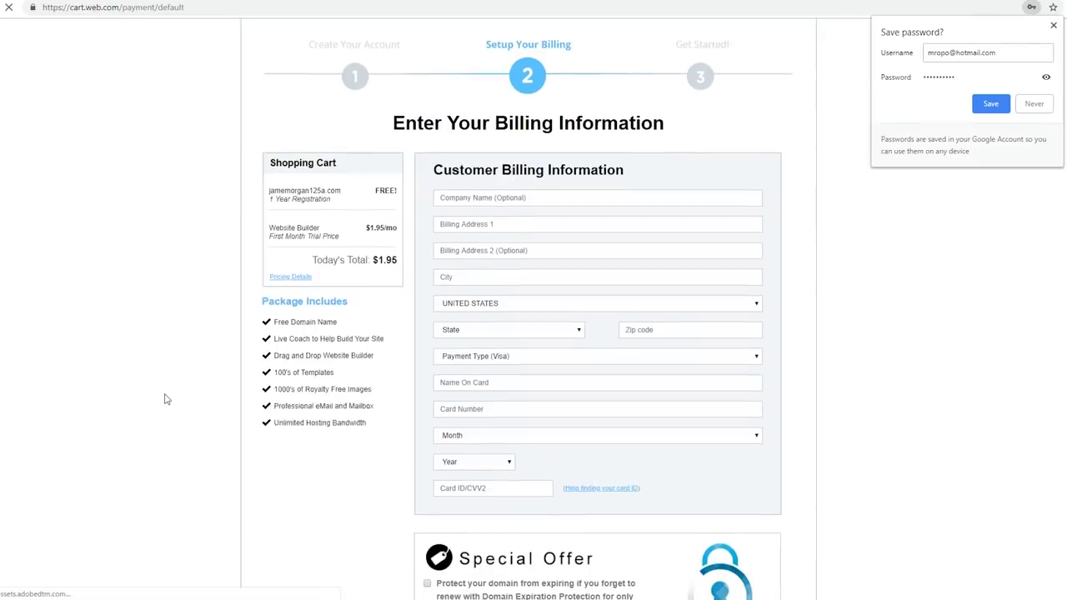
Set the billing country to Thailand and payment type to Mastercard.
click(1051, 24)
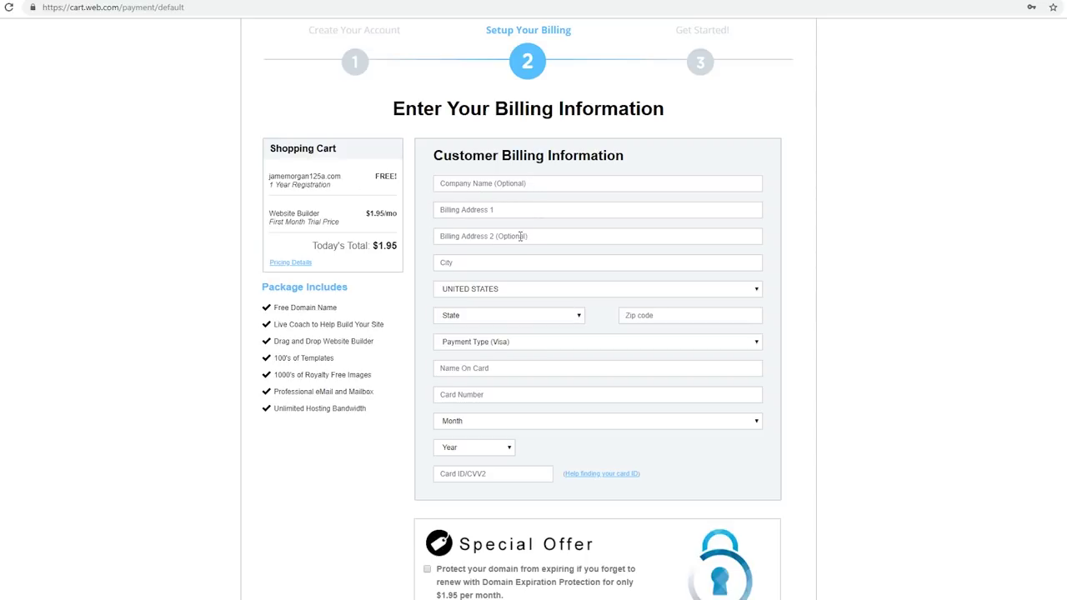
click(463, 287)
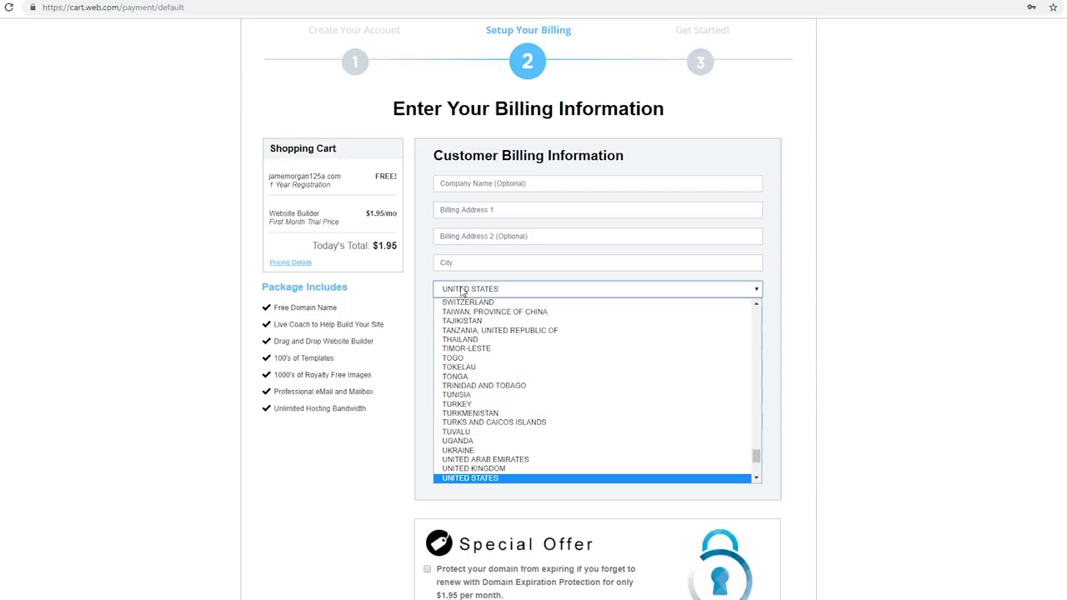
click(462, 340)
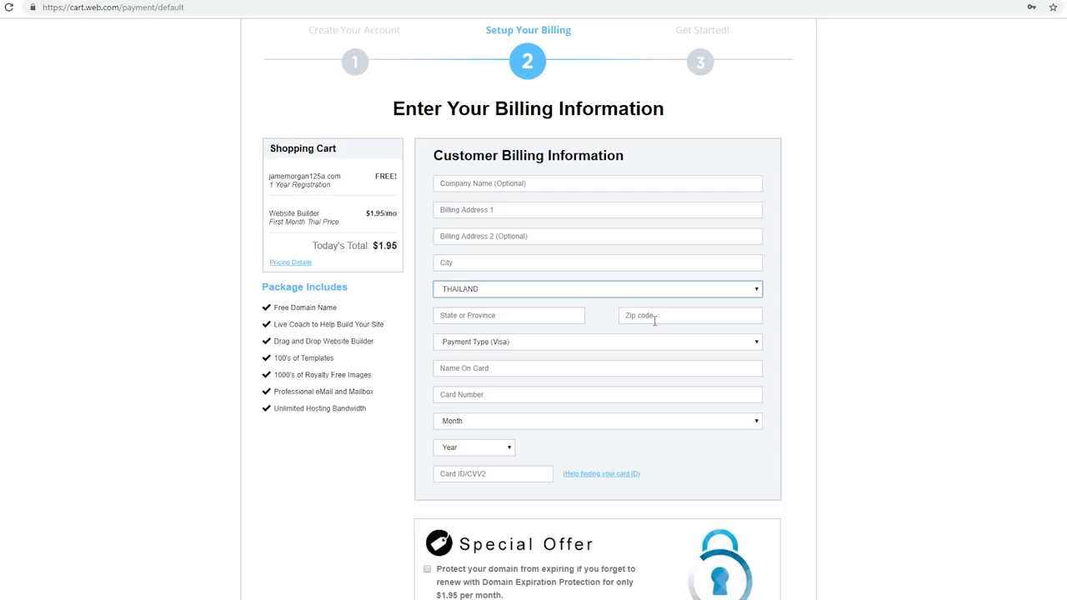
click(531, 345)
click(480, 383)
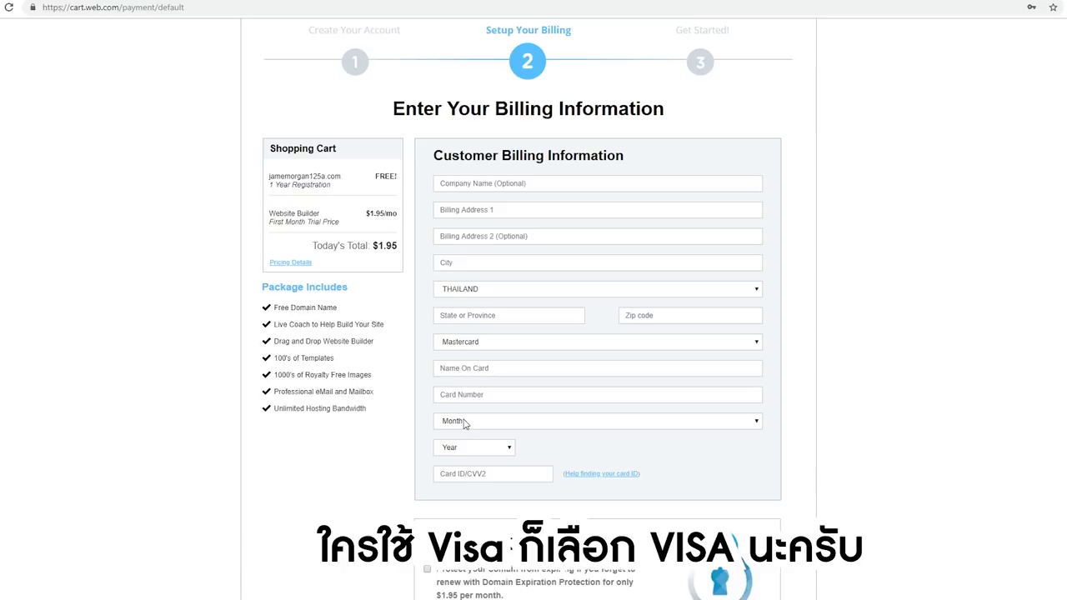
Set card expiry to 1/2025, review the form, then reload the billing page.
click(464, 422)
click(466, 442)
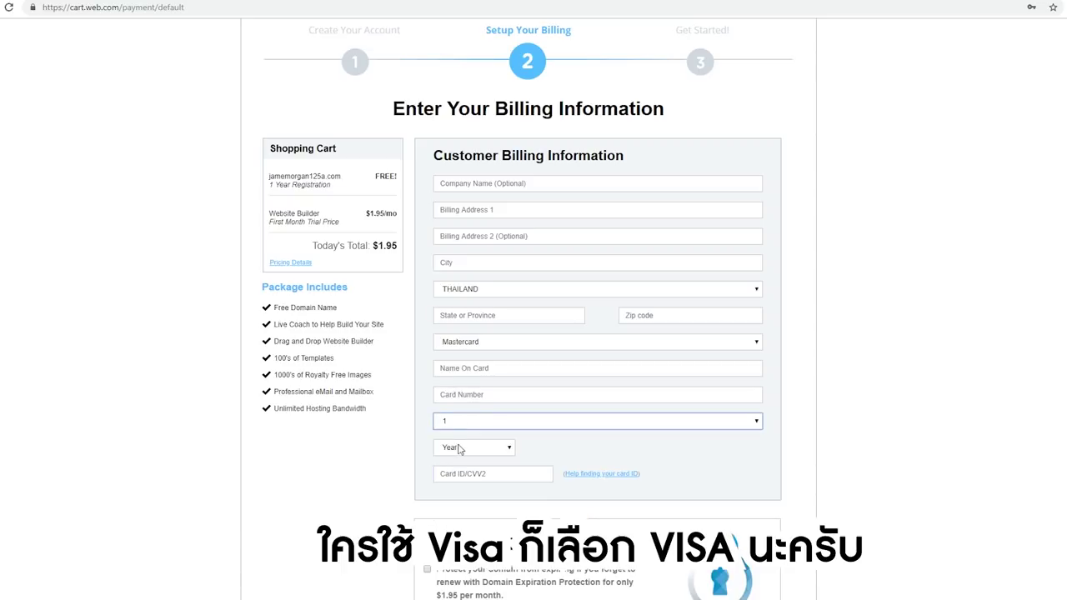
click(466, 448)
click(451, 368)
scroll(367, 469, down, 1)
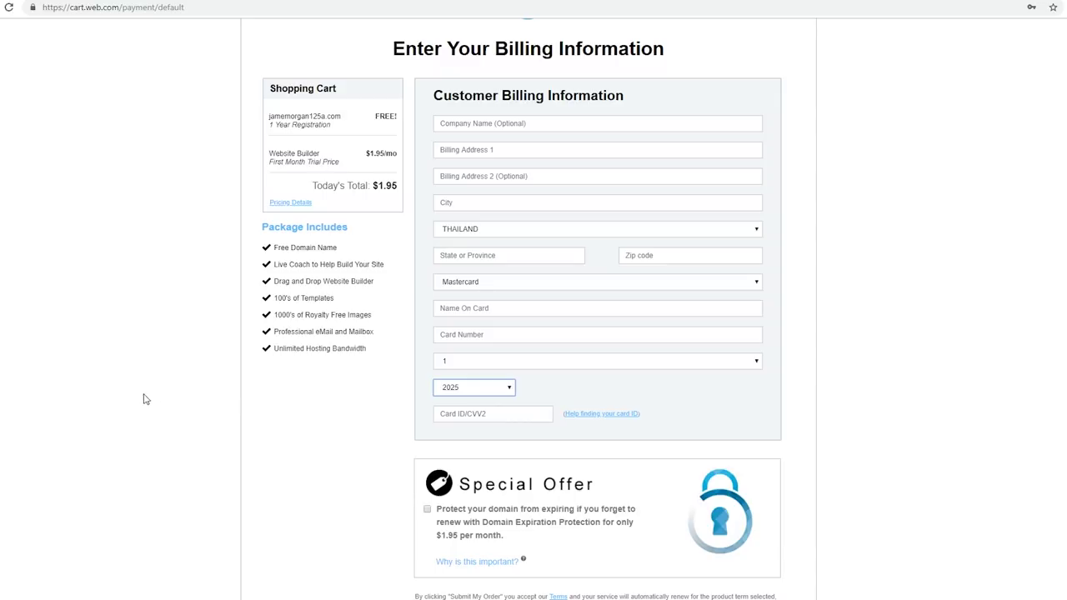
scroll(146, 399, down, 2)
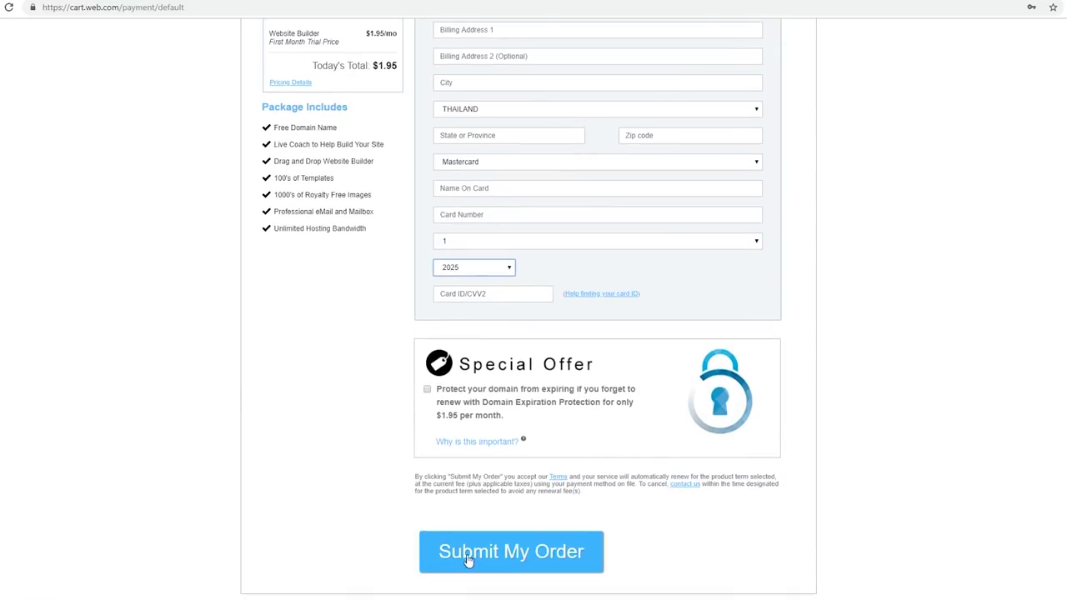
scroll(268, 480, up, 2)
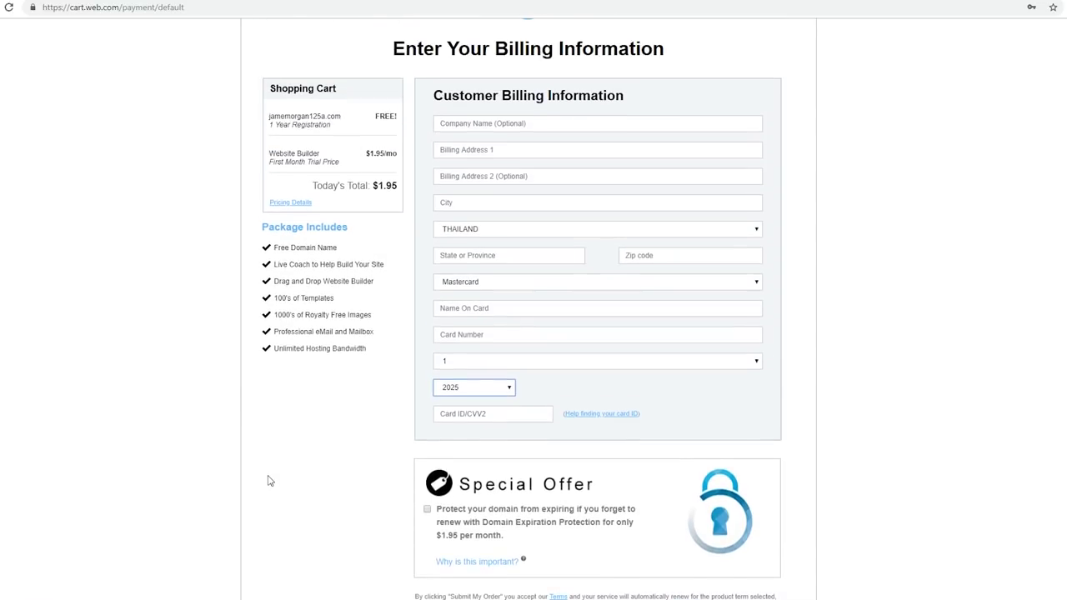
scroll(268, 481, up, 2)
scroll(269, 480, up, 1)
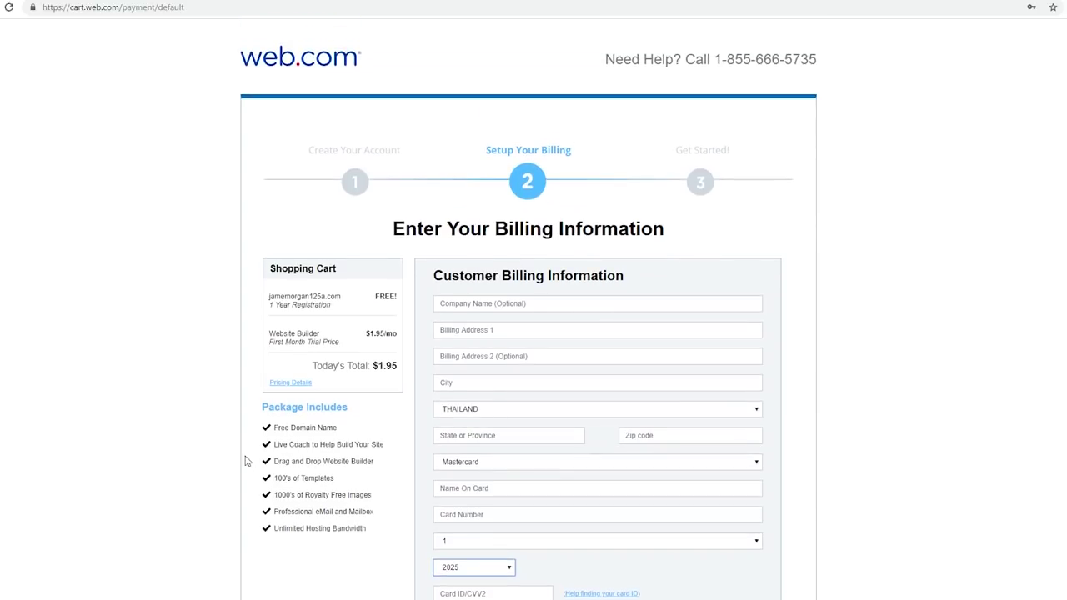
click(9, 8)
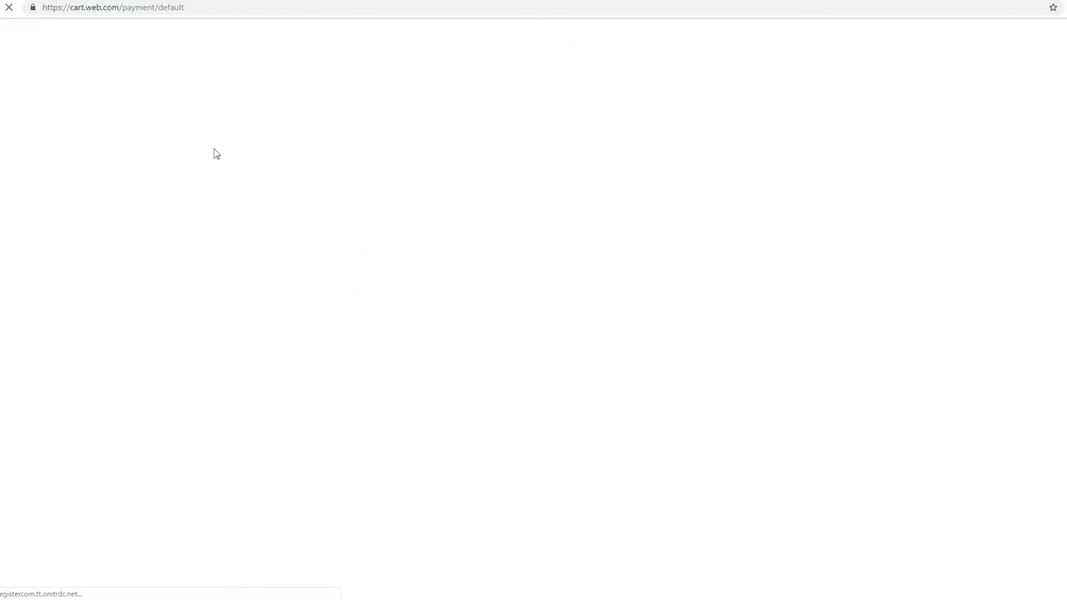
Choose Mastercard as the payment type on the reset billing form.
click(463, 345)
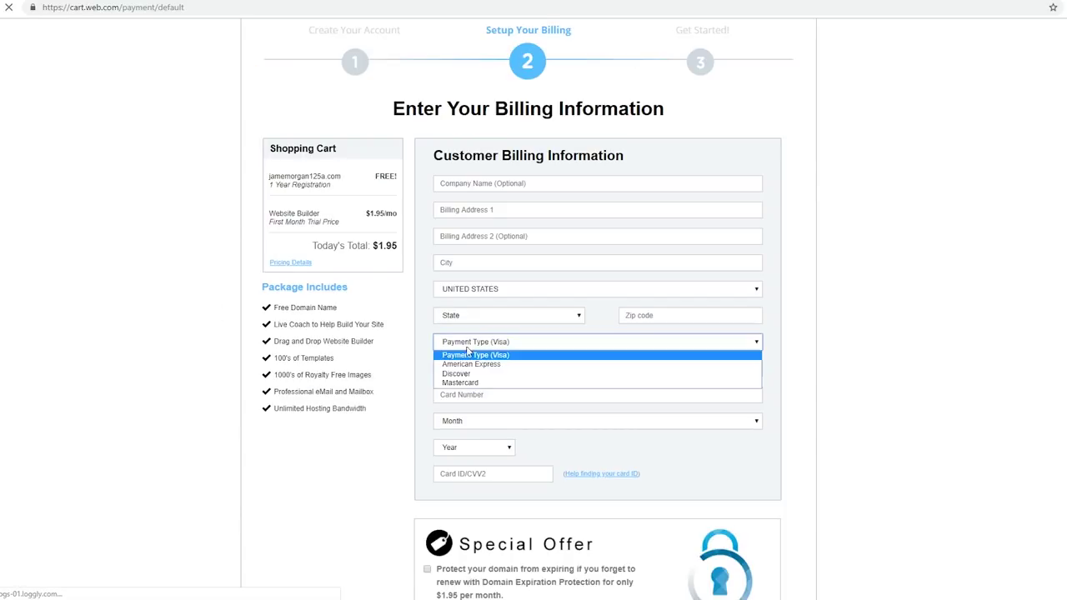
click(455, 383)
click(463, 345)
click(464, 384)
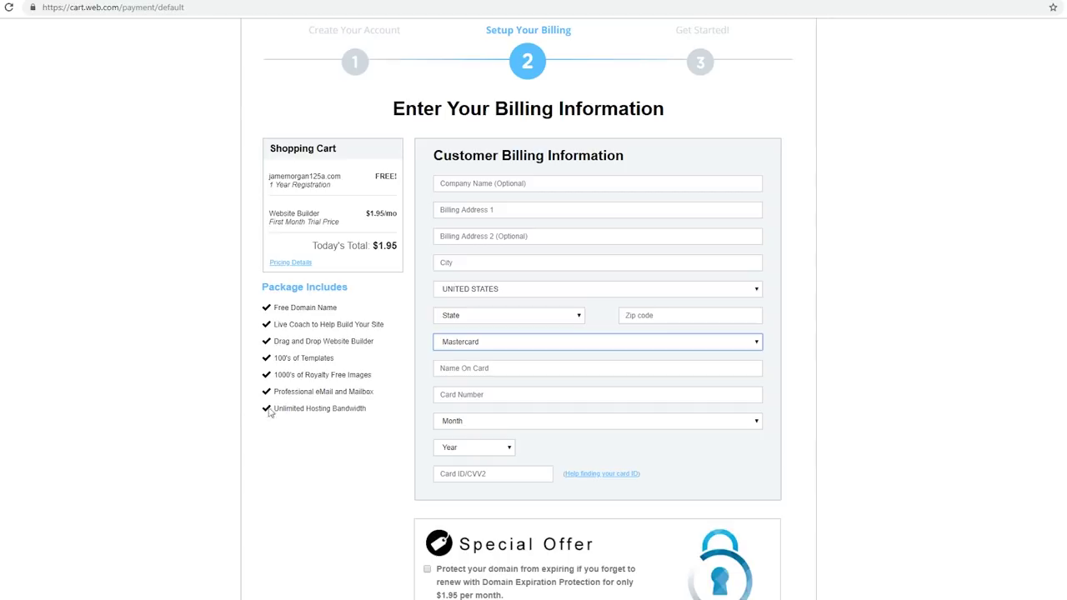
scroll(340, 388, down, 1)
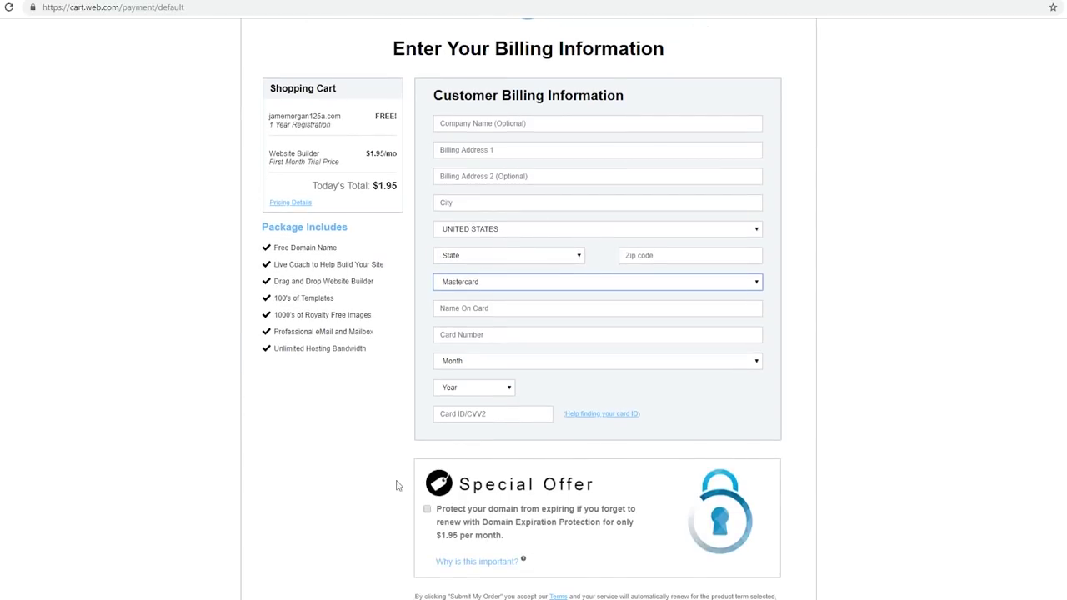
Leave Domain Expiration Protection out so the cart stays $1.95, then return to funnel Step #2.
click(426, 509)
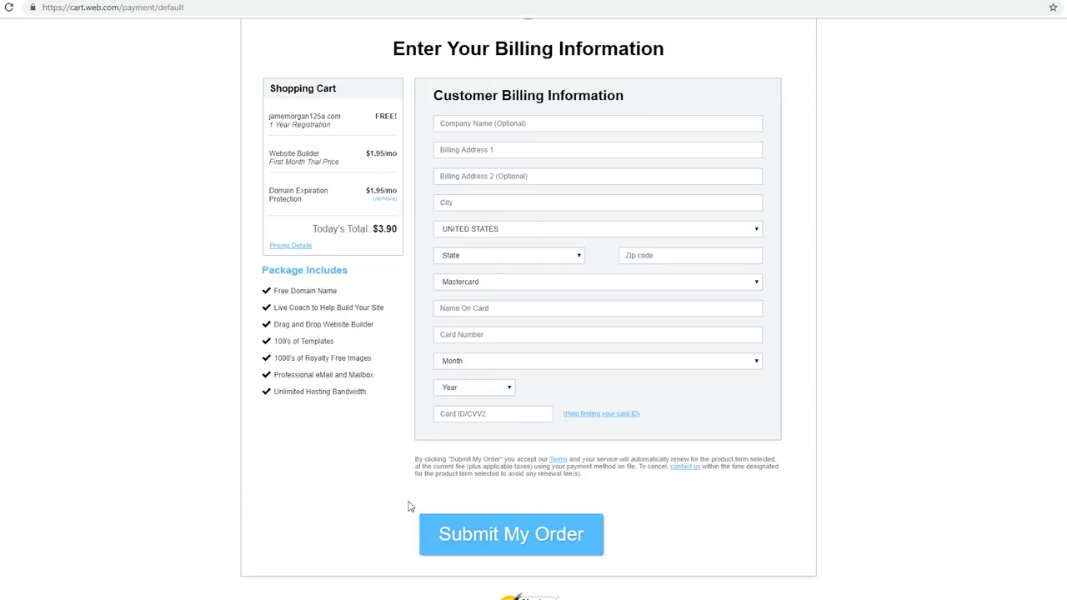
scroll(326, 469, up, 1)
click(378, 260)
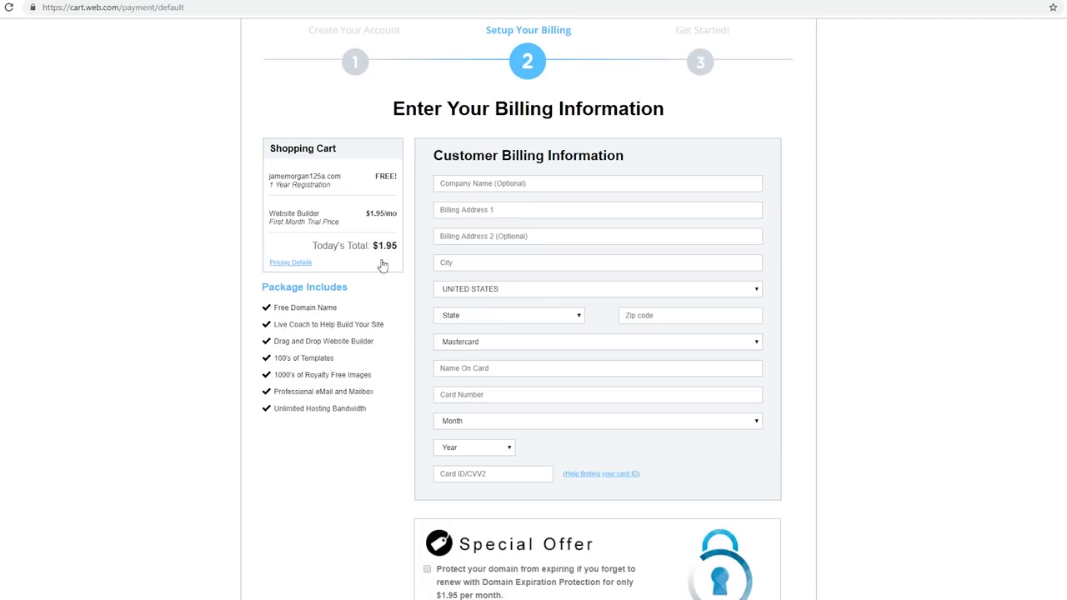
scroll(318, 414, down, 2)
scroll(410, 523, down, 2)
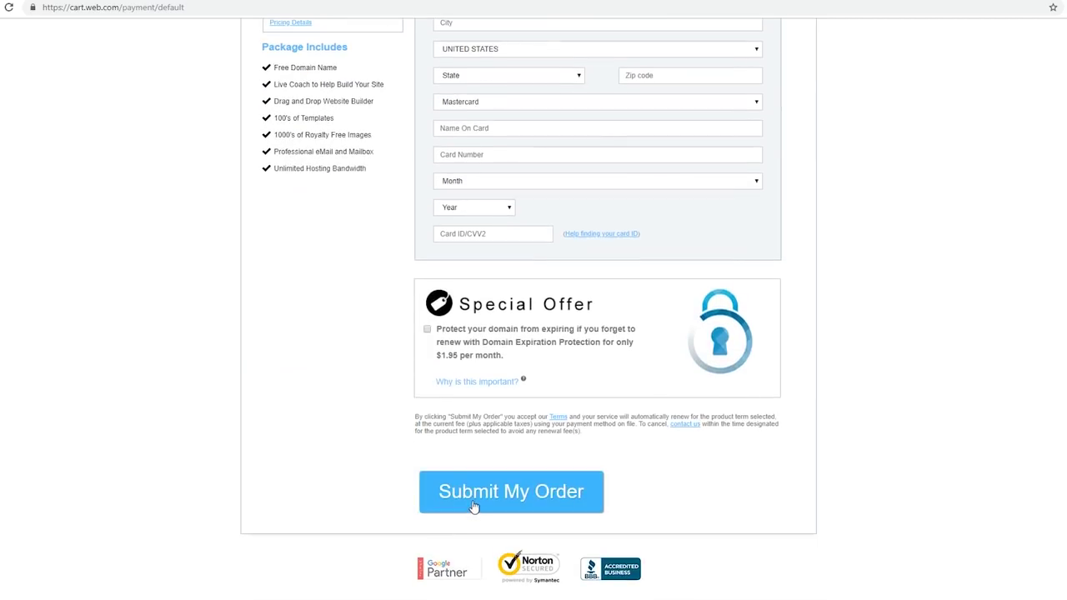
scroll(302, 449, up, 3)
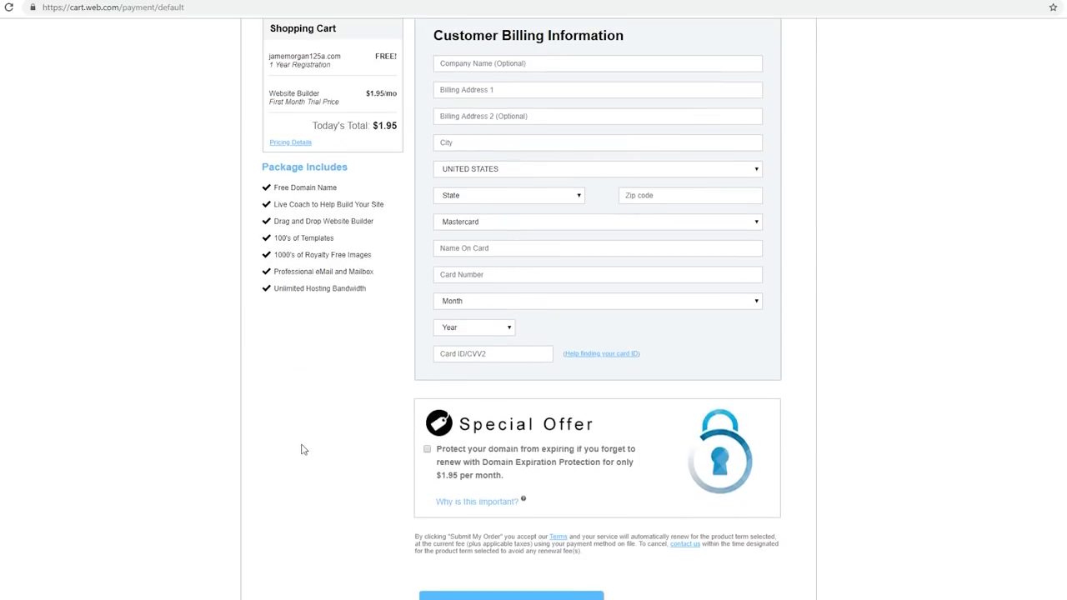
click(427, 509)
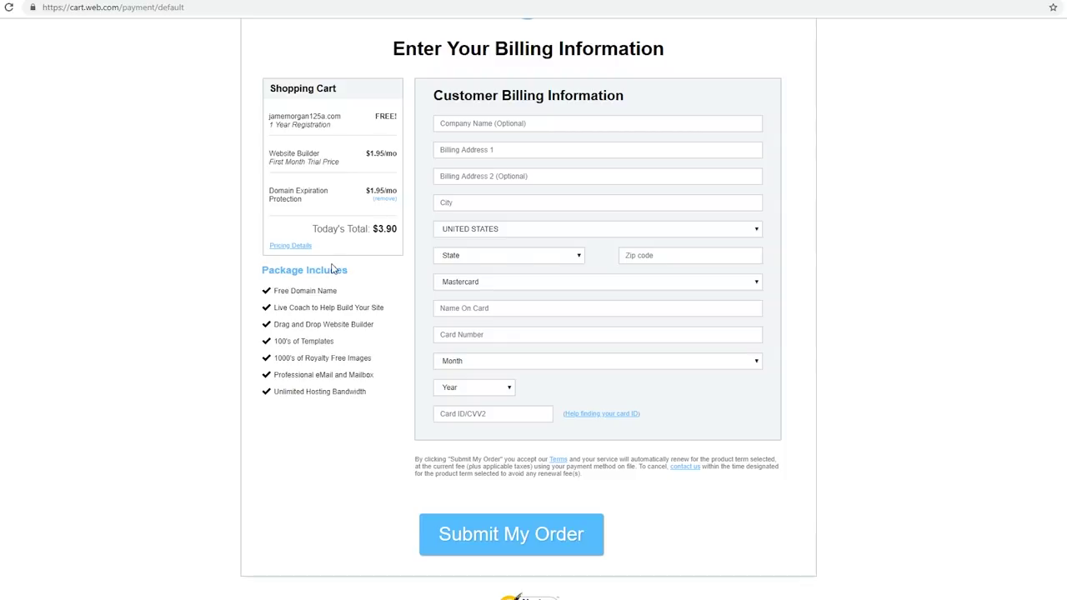
click(383, 200)
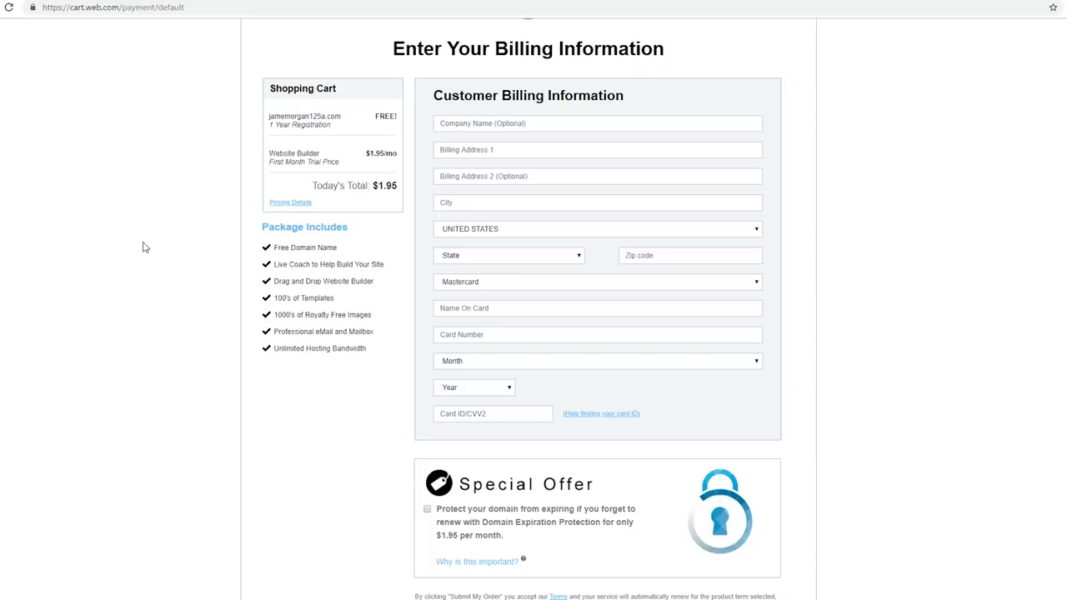
scroll(114, 154, up, 3)
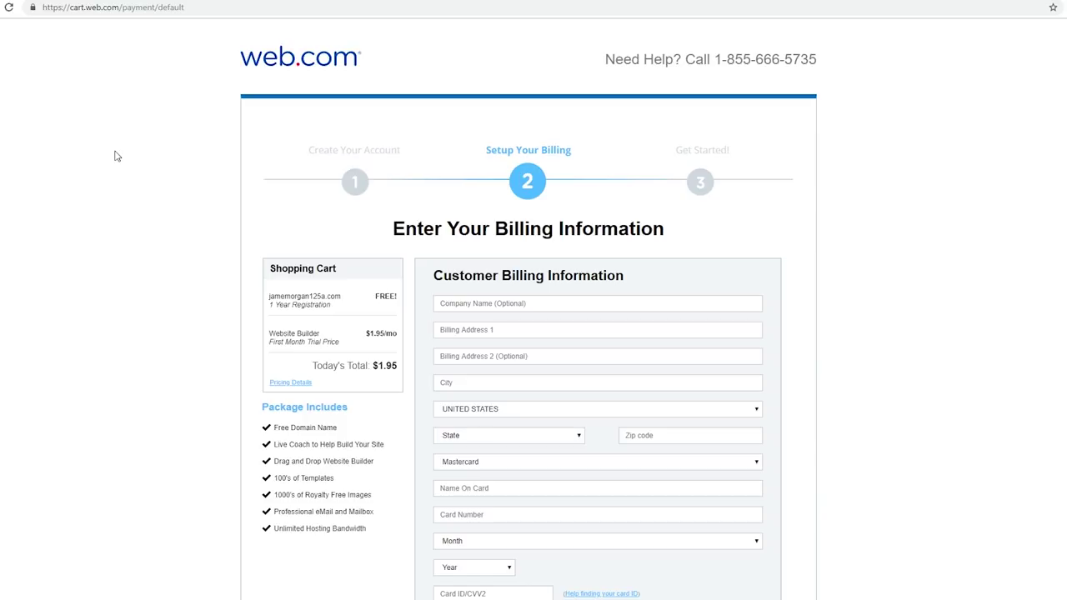
click(55, 0)
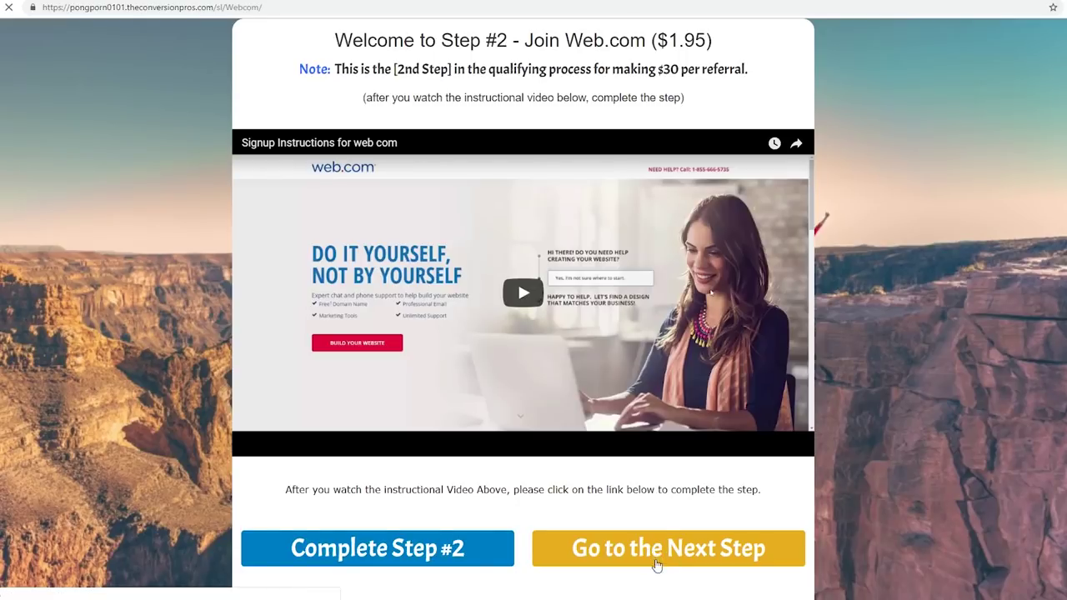
Advance past Step #2 and open Elite Viral Services' 'Refer and Earn' form from Step #3.
click(654, 552)
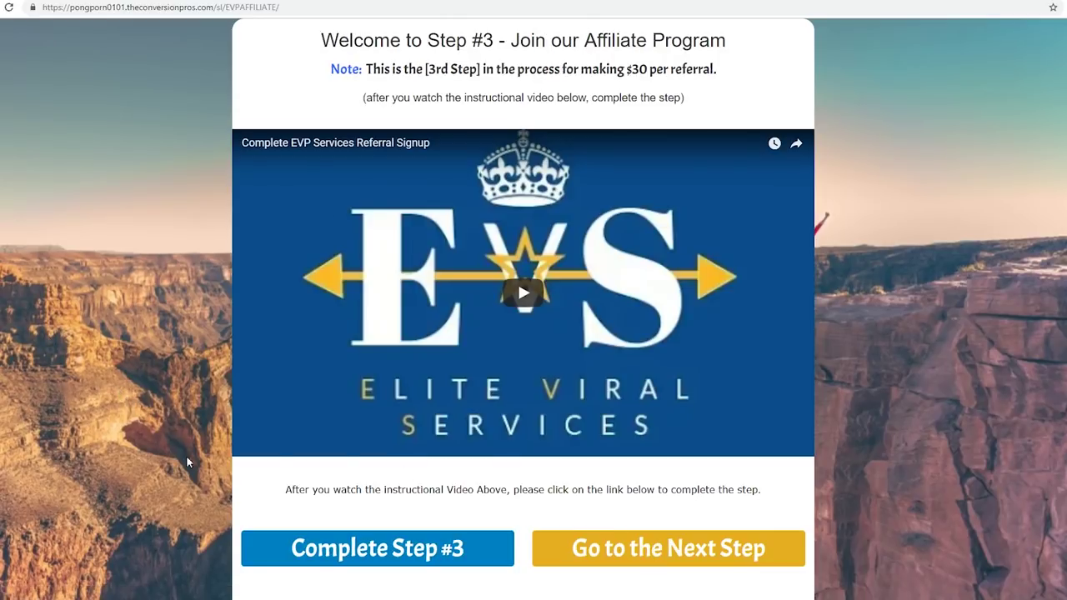
click(343, 553)
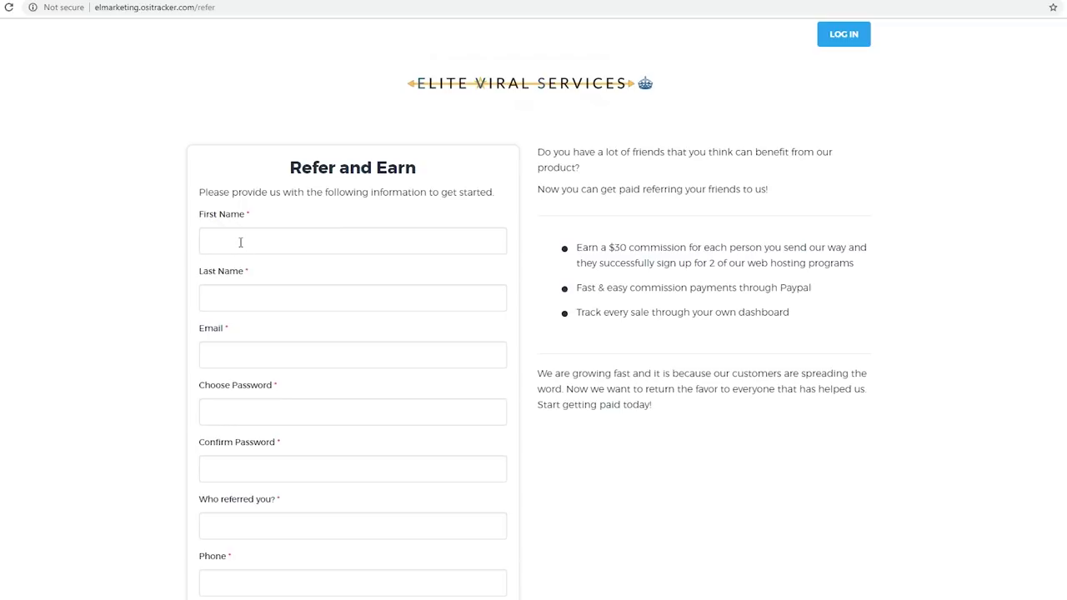
Copy the referrer's username after 'Referral by:' into the 'Who referred you?' field.
scroll(240, 240, down, 1)
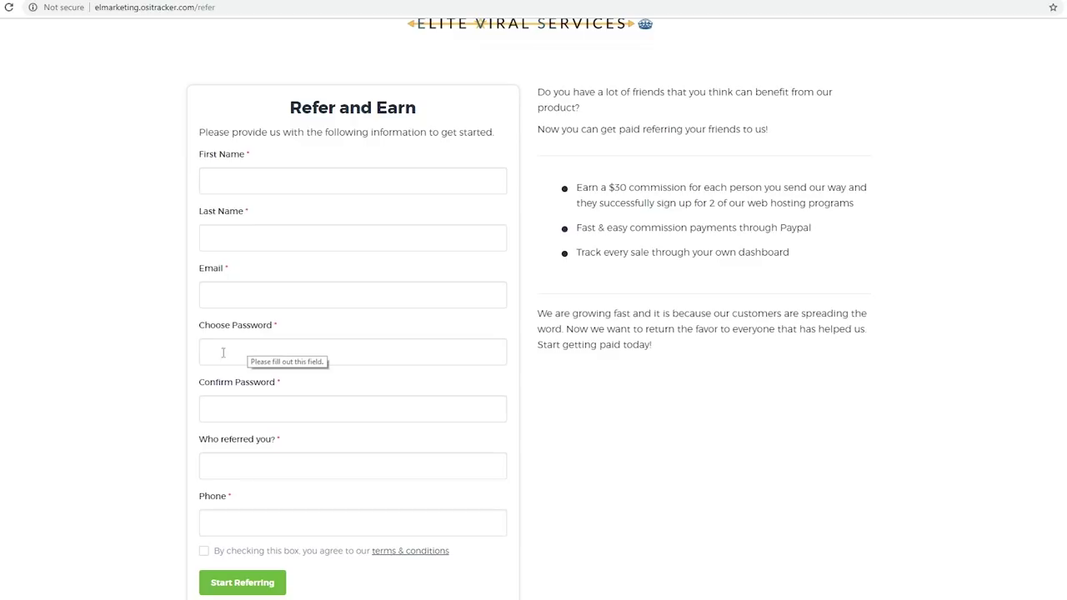
drag(202, 445, 294, 445)
click(223, 447)
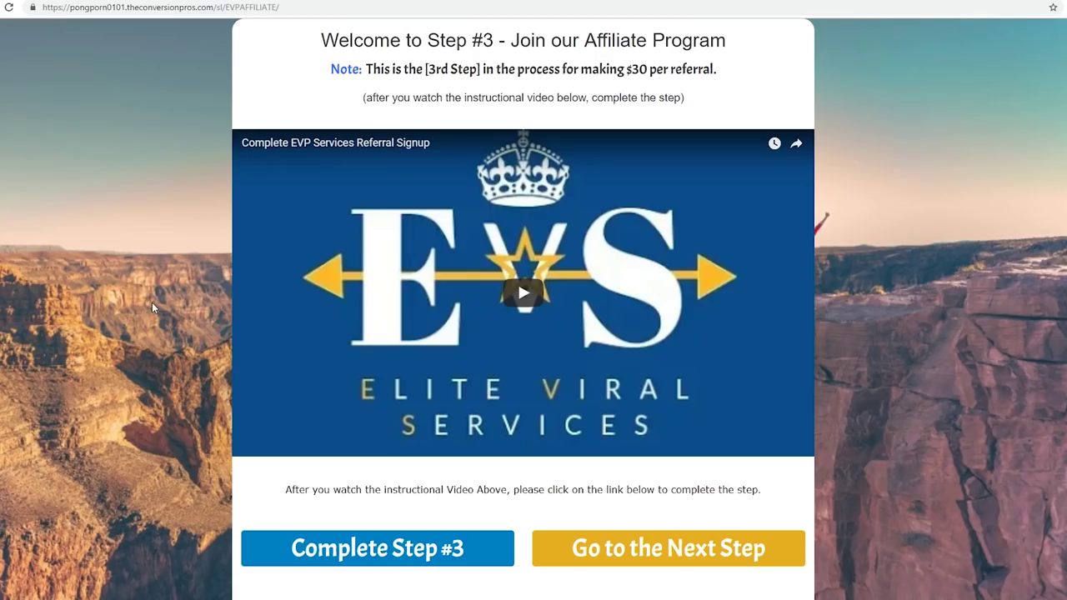
scroll(152, 302, down, 1)
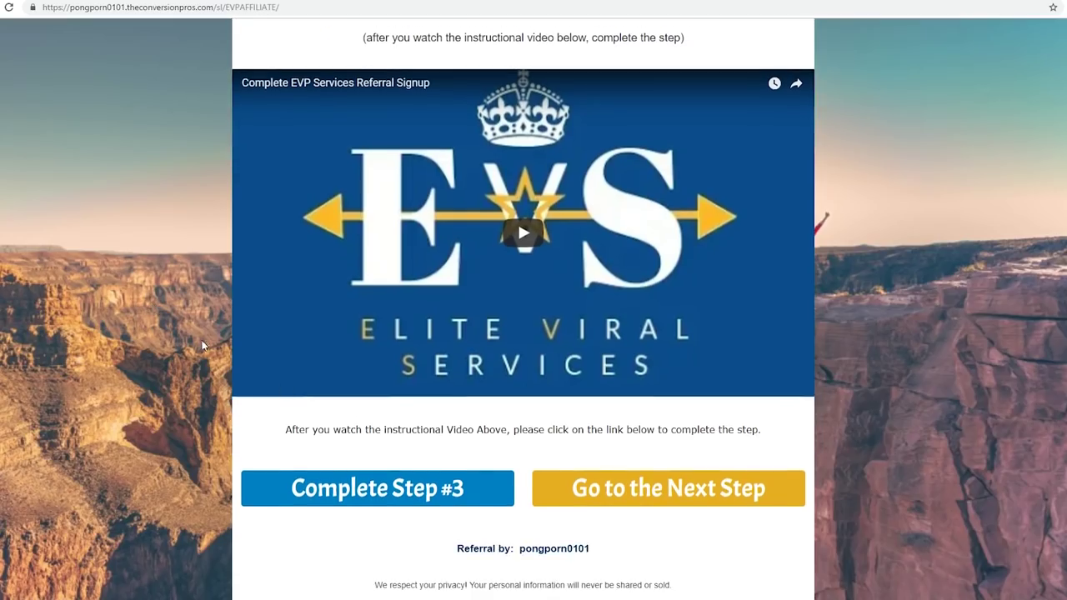
drag(519, 548, 598, 559)
key(ctrl+c)
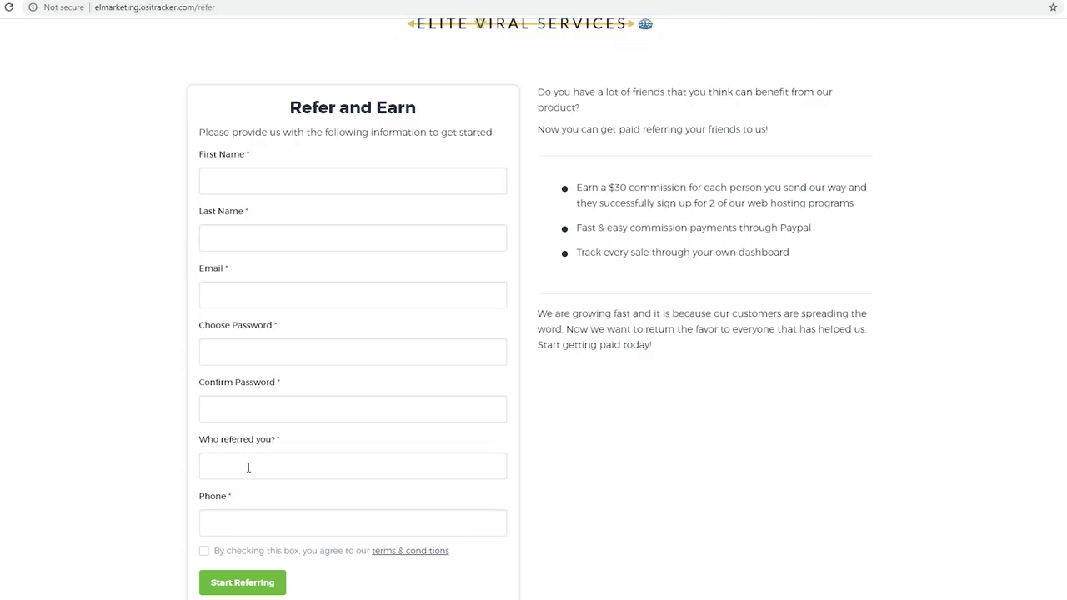
click(248, 468)
key(ctrl+v)
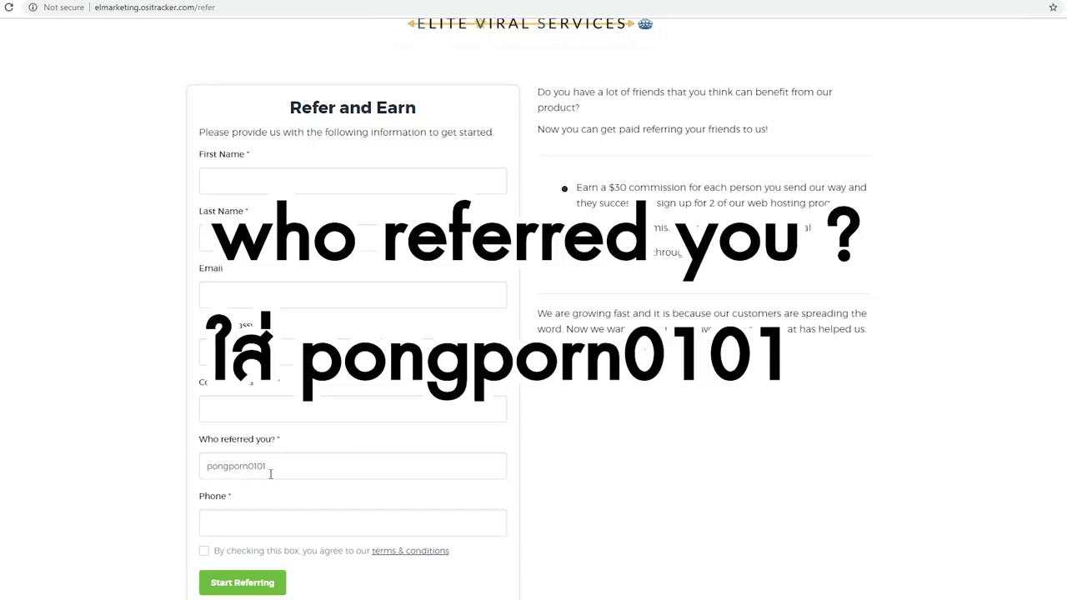
scroll(197, 525, down, 1)
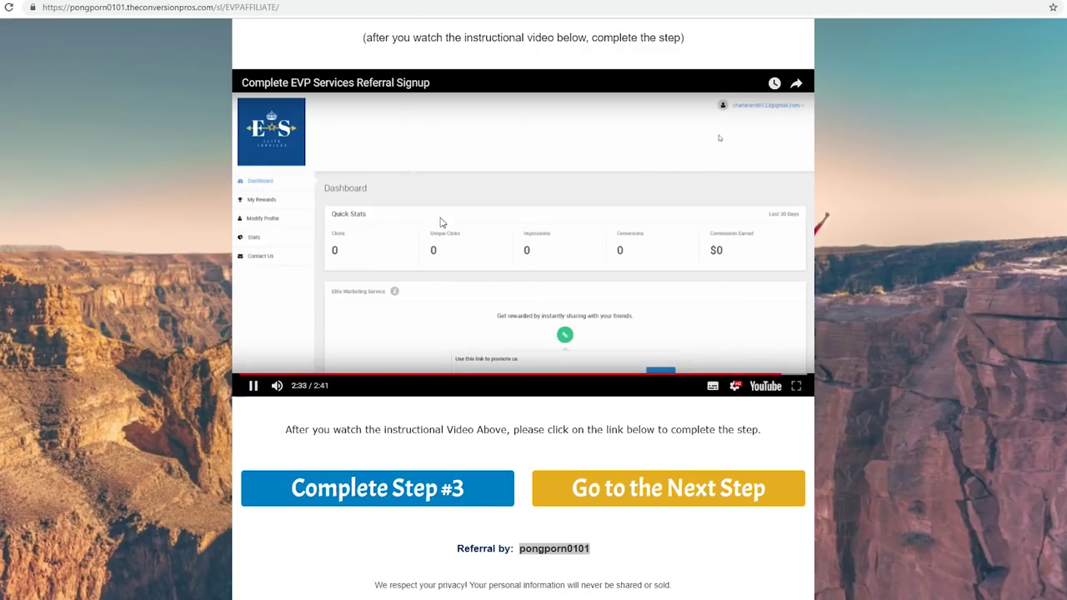
Pause the Step #3 video, advance to Step #4, and open the Verification Submission Form.
click(507, 226)
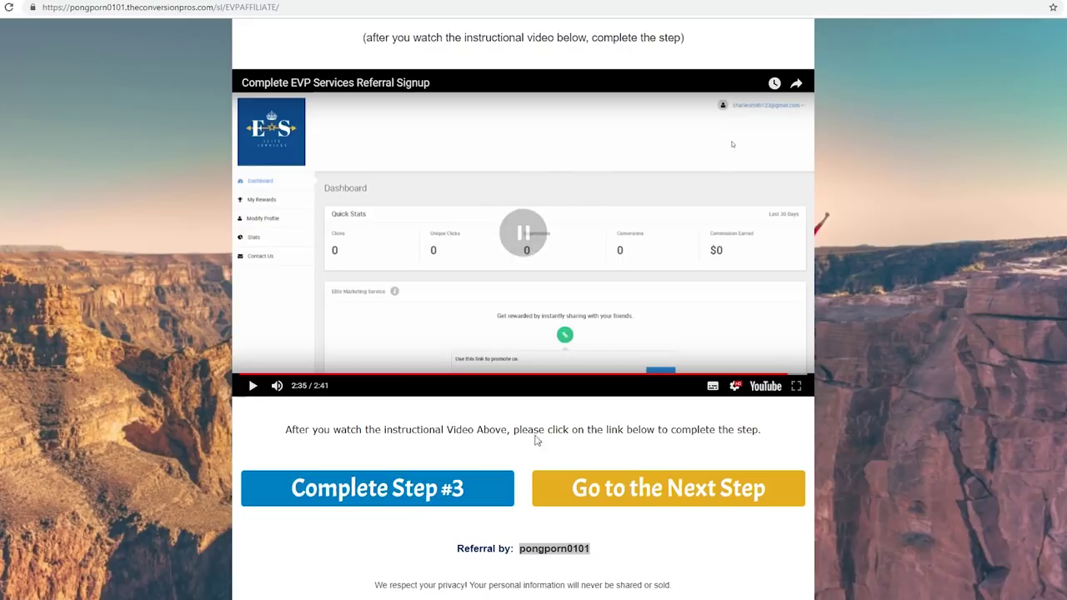
click(619, 493)
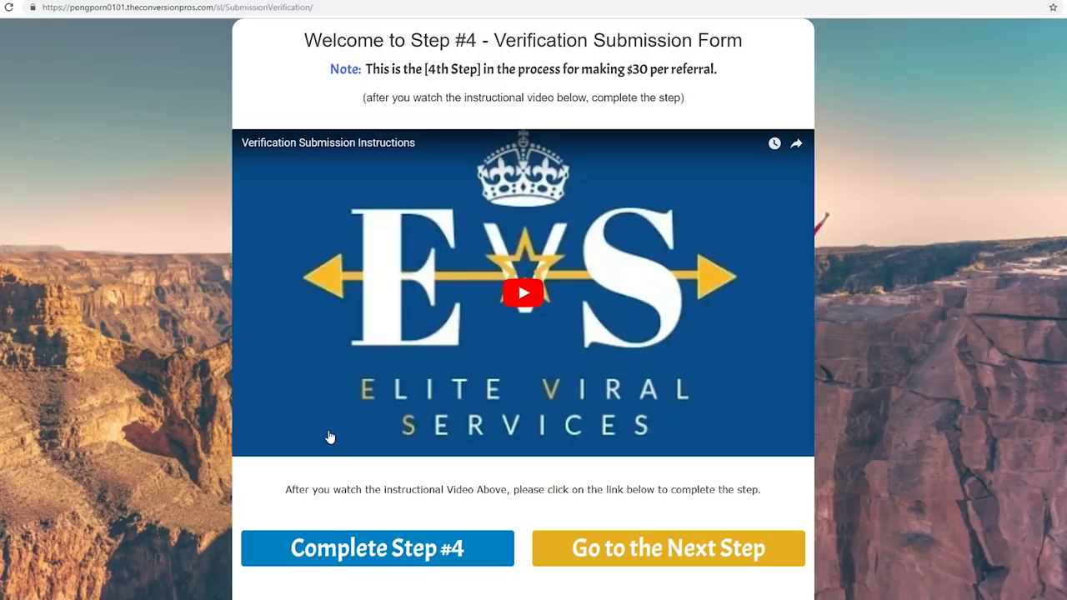
click(373, 563)
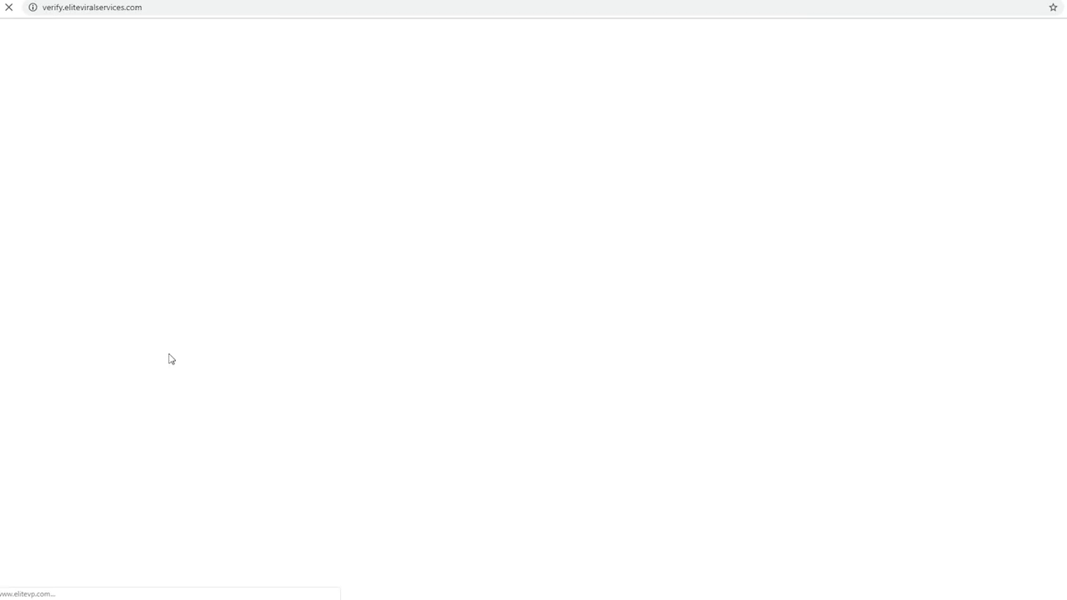